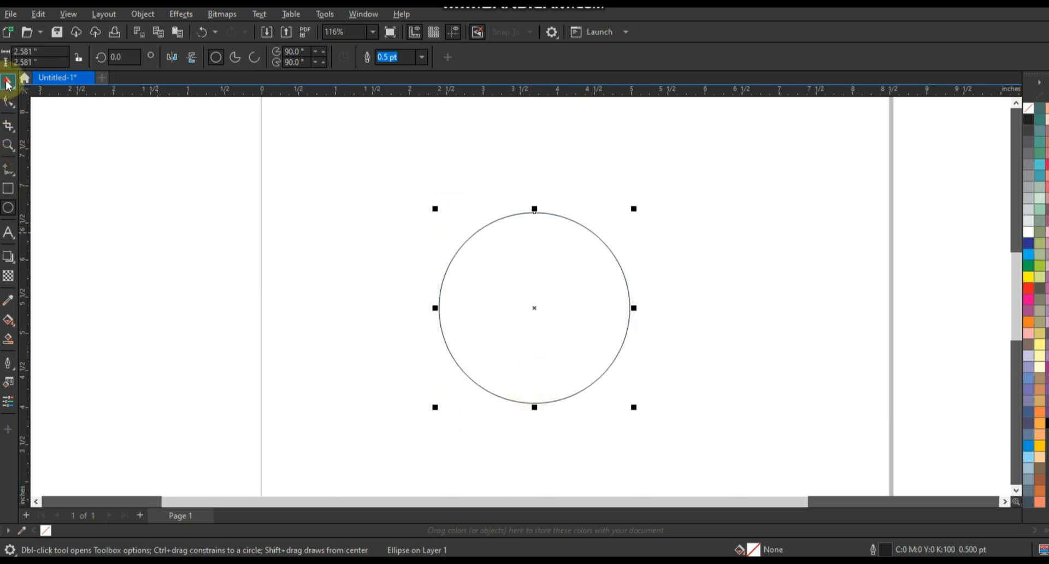
# Step: Set the circle's outline width to 2.0 pt and create a 2.5-inch scaled copy offset slightly up and to the right
pyautogui.click(8, 81)
pyautogui.click(423, 57)
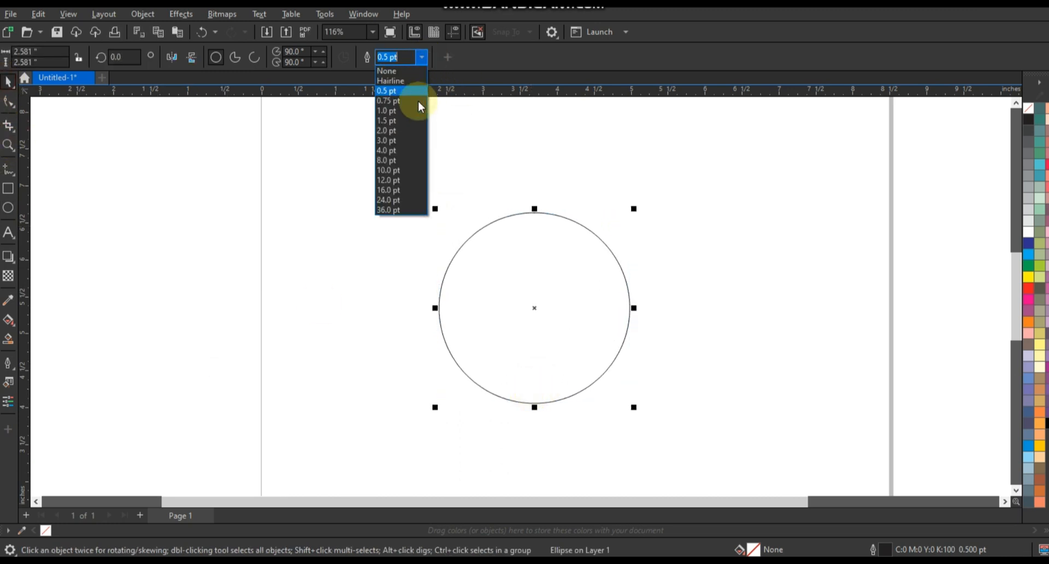
pyautogui.click(405, 133)
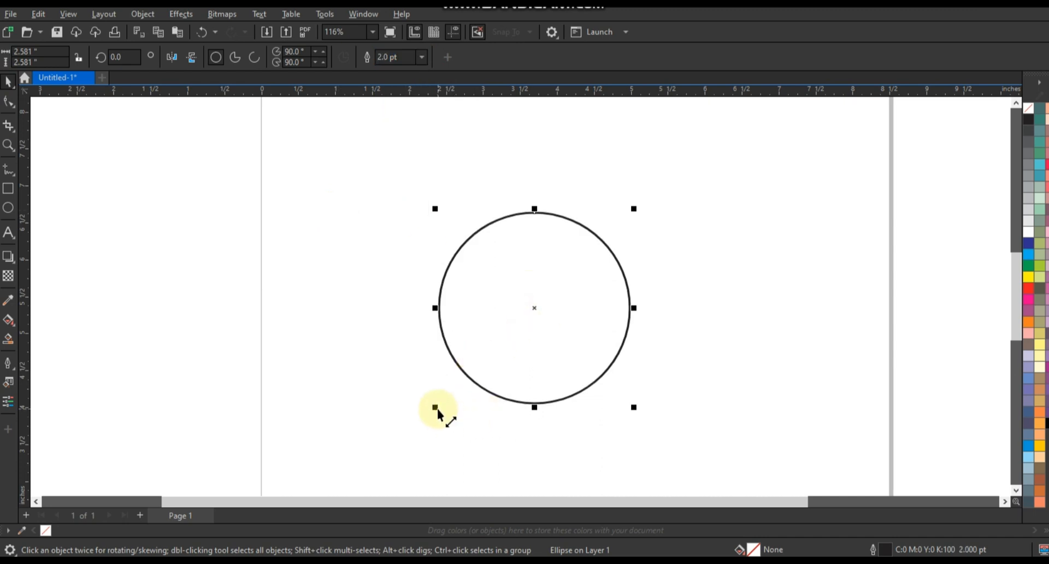
pyautogui.moveTo(437, 410); pyautogui.dragTo(449, 411)
pyautogui.moveTo(637, 209); pyautogui.dragTo(639, 205)
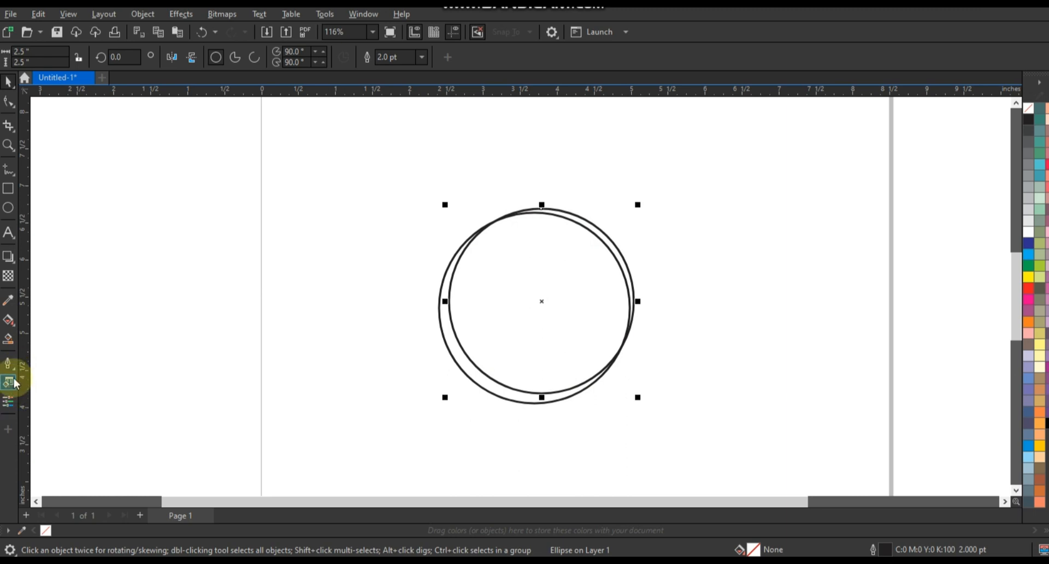
# Step: Use Smart Fill to create a crescent from the lower-left region between the two overlapping circles
pyautogui.click(10, 341)
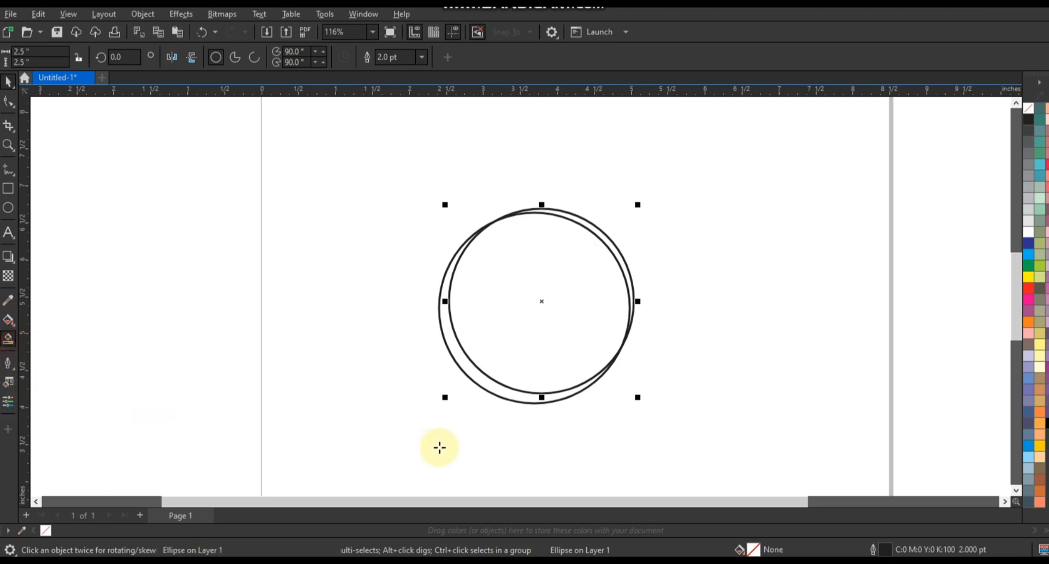
pyautogui.click(517, 396)
pyautogui.click(8, 82)
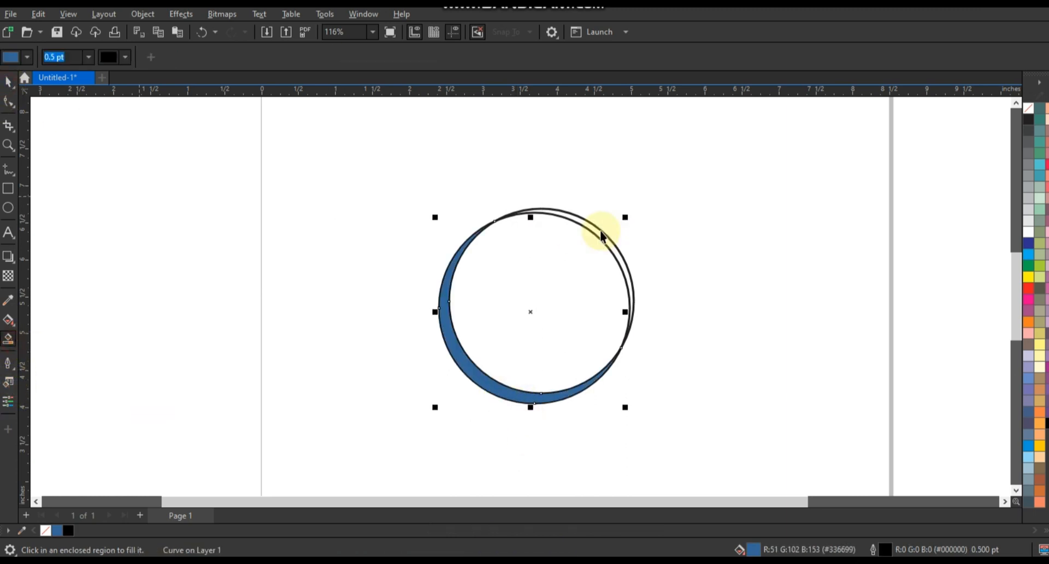
# Step: Move both outlined circles aside beyond the page's right edge and reposition the blue crescent near the middle of the page
pyautogui.click(597, 225)
pyautogui.moveTo(601, 227); pyautogui.dragTo(835, 241)
pyautogui.moveTo(616, 261); pyautogui.dragTo(886, 264)
pyautogui.moveTo(534, 397); pyautogui.dragTo(482, 398)
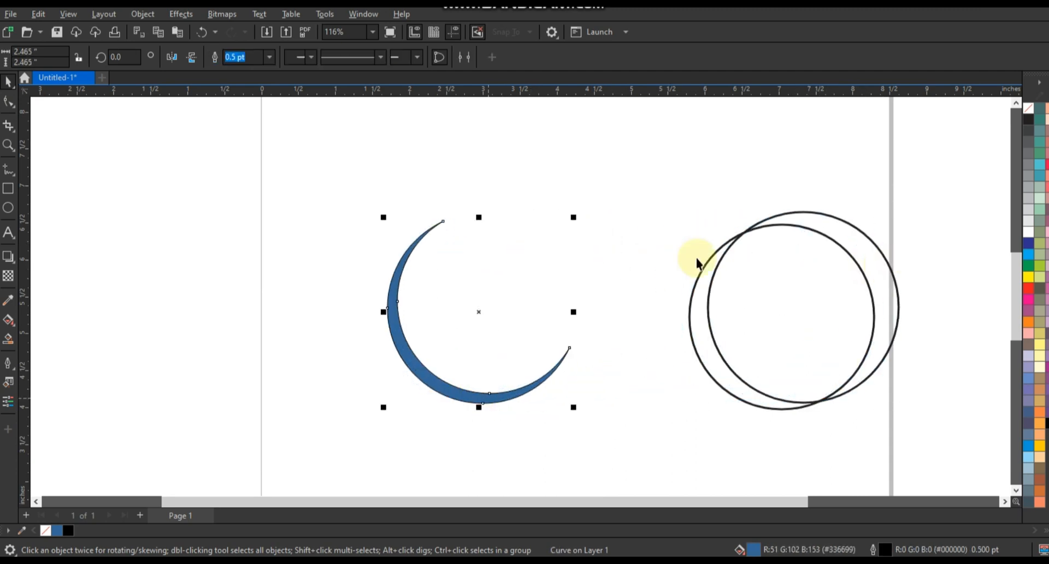
pyautogui.moveTo(675, 195); pyautogui.dragTo(911, 434)
pyautogui.moveTo(754, 407); pyautogui.dragTo(817, 408)
pyautogui.moveTo(511, 391); pyautogui.dragTo(581, 386)
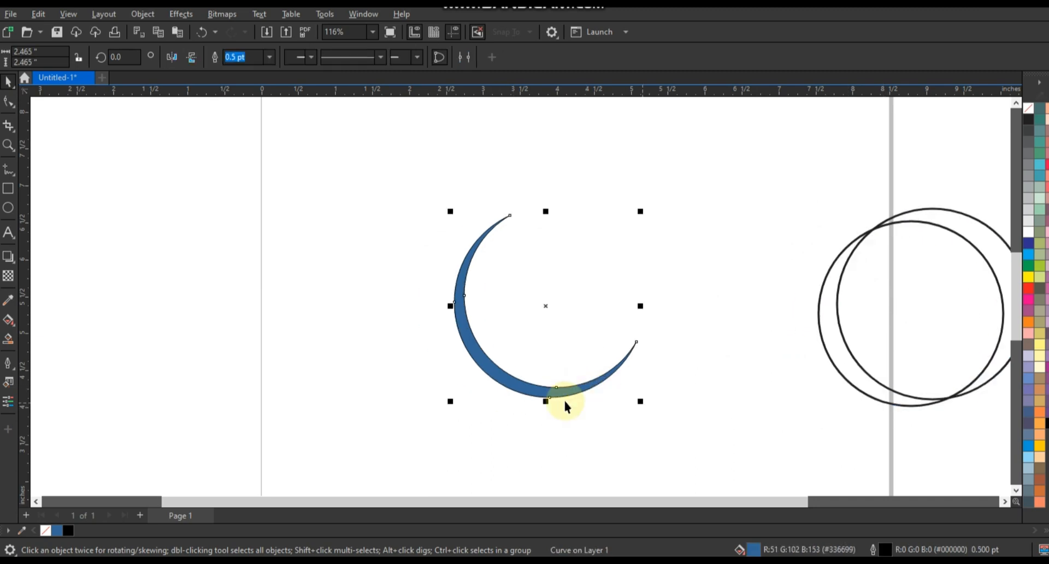
# Step: Rotate the blue crescent clockwise to about 348.8 degrees
pyautogui.click(547, 397)
pyautogui.moveTo(634, 407); pyautogui.dragTo(614, 411)
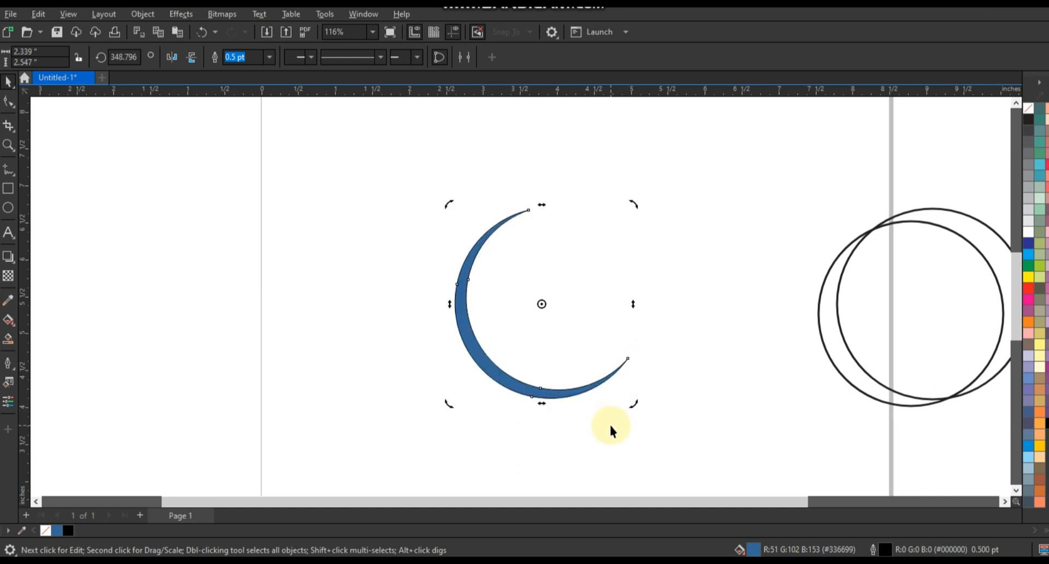
pyautogui.click(608, 423)
# Step: Create a rotated copy of the crescent at about 30 degrees
pyautogui.click(530, 387)
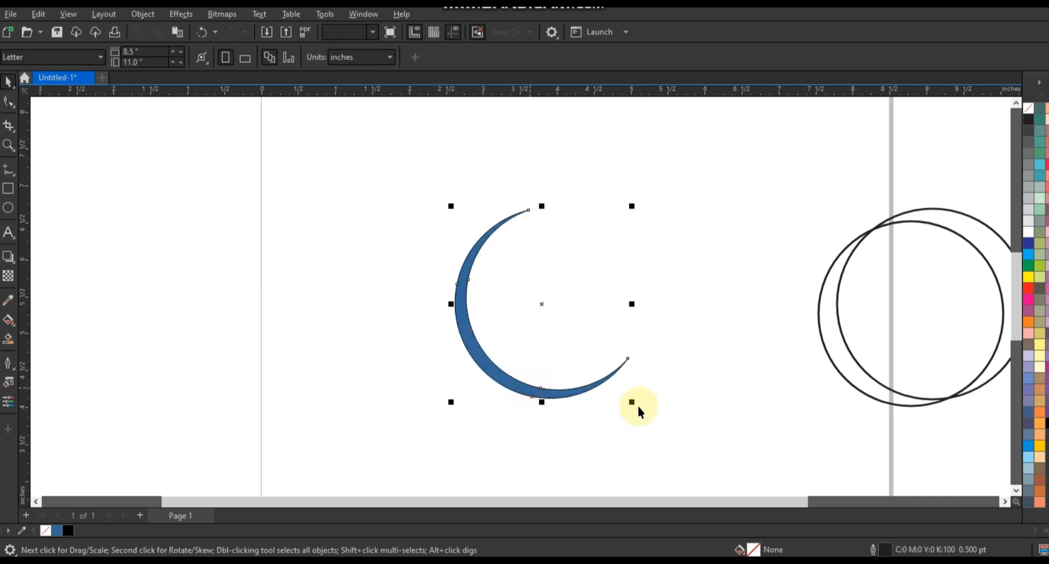
pyautogui.click(582, 403)
pyautogui.moveTo(637, 411); pyautogui.dragTo(653, 322)
pyautogui.rightClick(659, 317)
# Step: Scale down the copied crescent, nest it inside the original and rotate it to about 35.9 degrees
pyautogui.moveTo(665, 227); pyautogui.dragTo(655, 265)
pyautogui.moveTo(608, 346); pyautogui.dragTo(603, 362)
pyautogui.moveTo(643, 249); pyautogui.dragTo(647, 245)
pyautogui.click(632, 332)
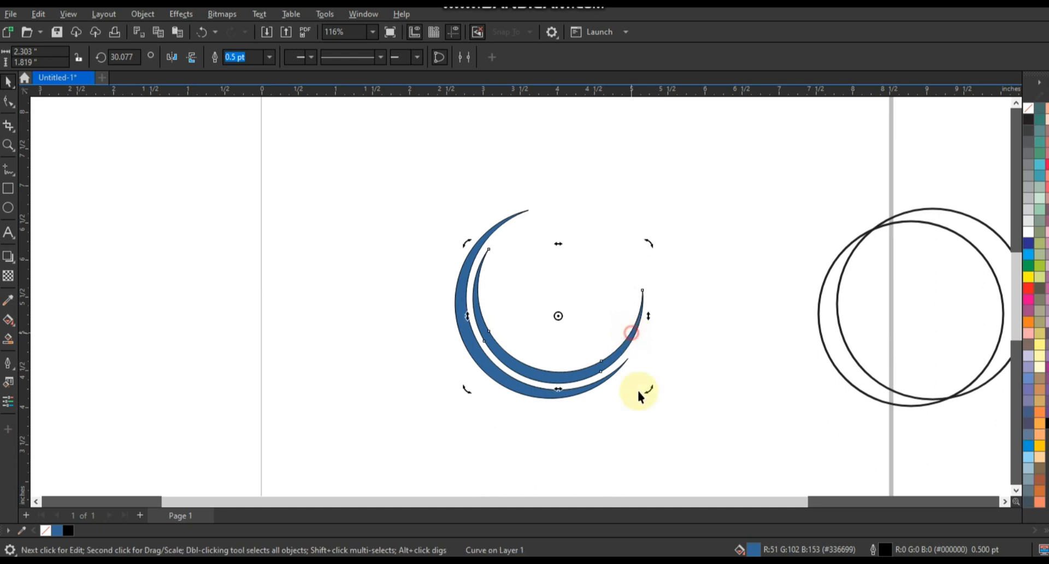
pyautogui.moveTo(647, 388); pyautogui.dragTo(650, 376)
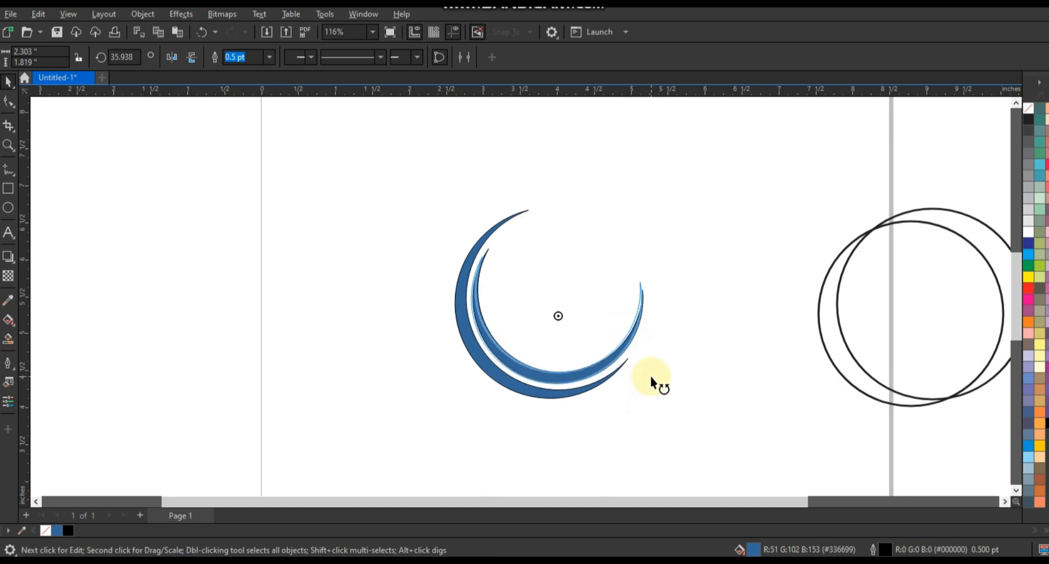
pyautogui.click(602, 370)
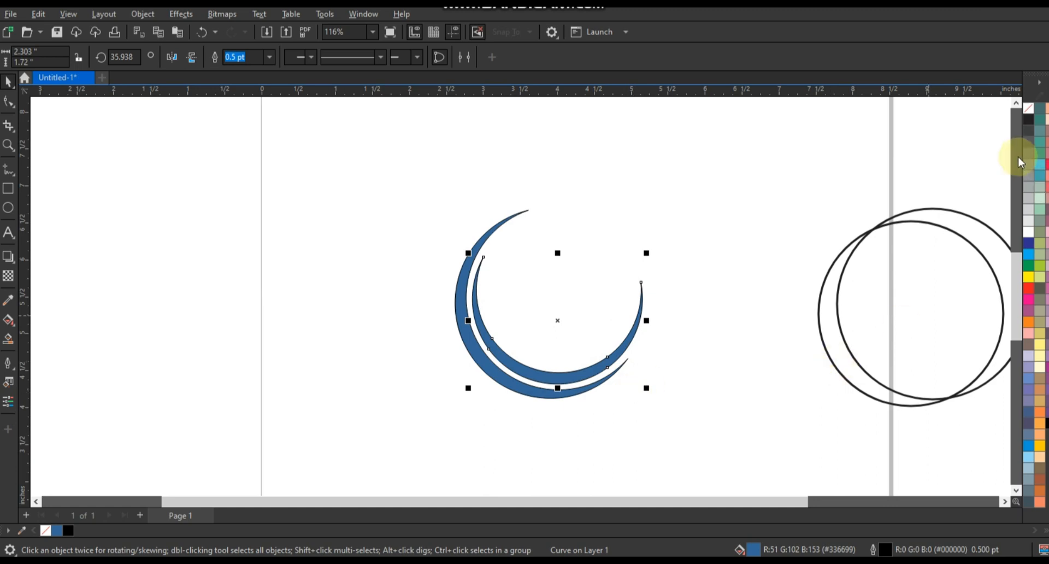
# Step: Fill the inner crescent with 80% black and the outer crescent with lime green
pyautogui.click(1028, 142)
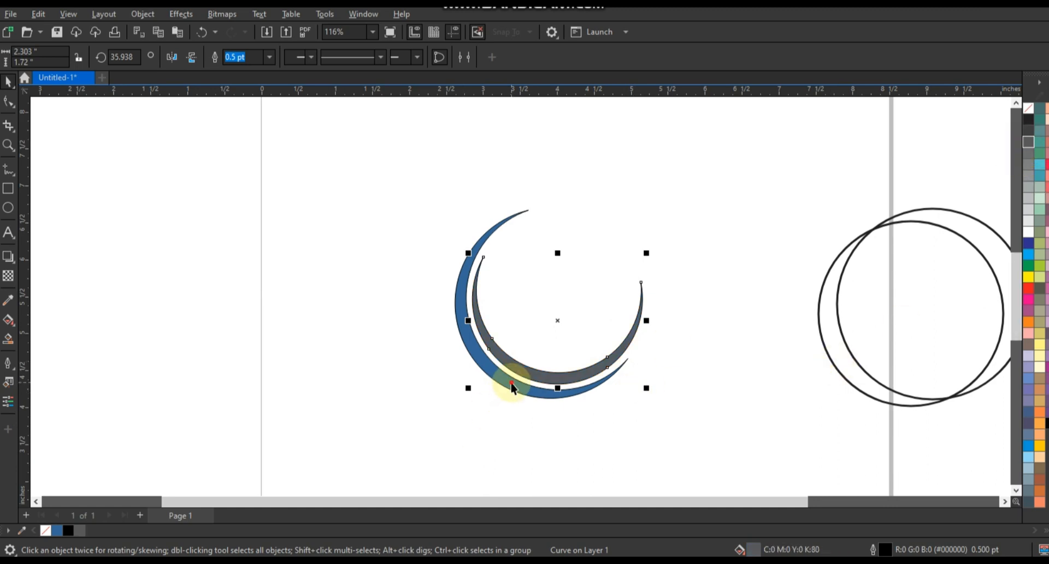
pyautogui.click(511, 385)
pyautogui.click(1040, 266)
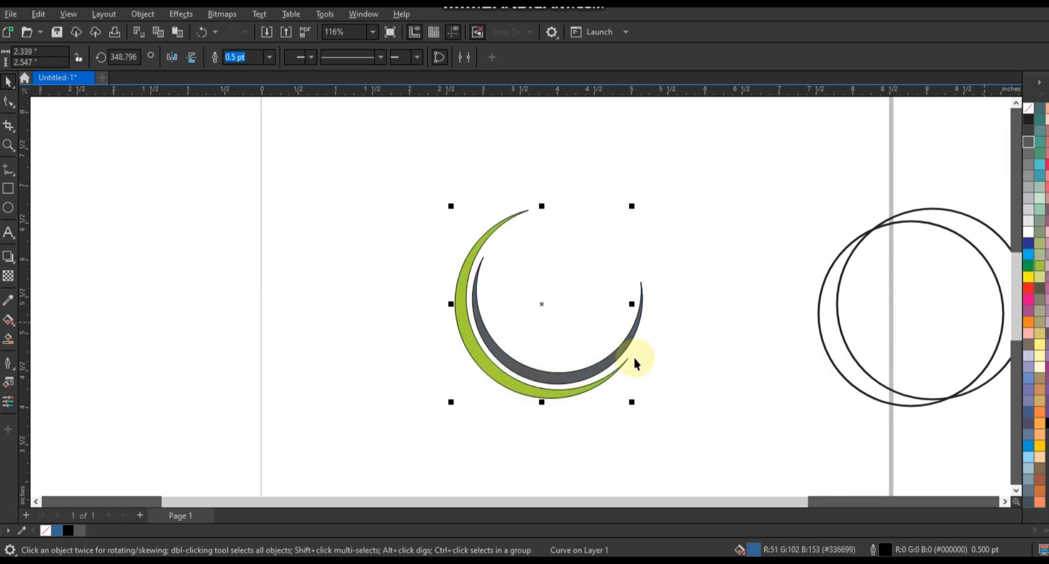
pyautogui.click(659, 363)
# Step: Draw a closed three-point freehand shape about 1.46 by 3.48 inches, crossing the crescents' left side and extending above them
pyautogui.doubleClick(1015, 102)
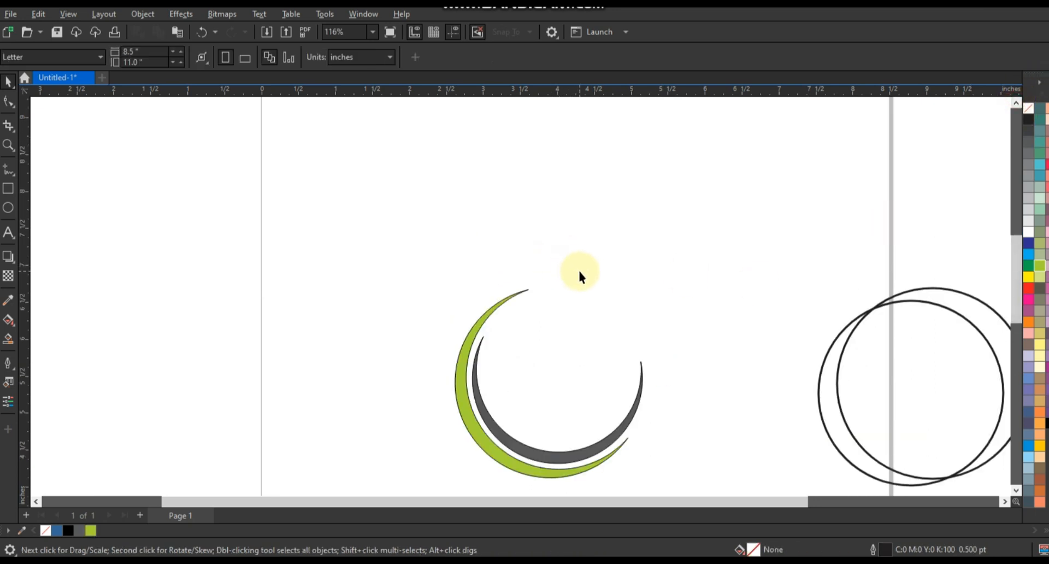
pyautogui.click(8, 170)
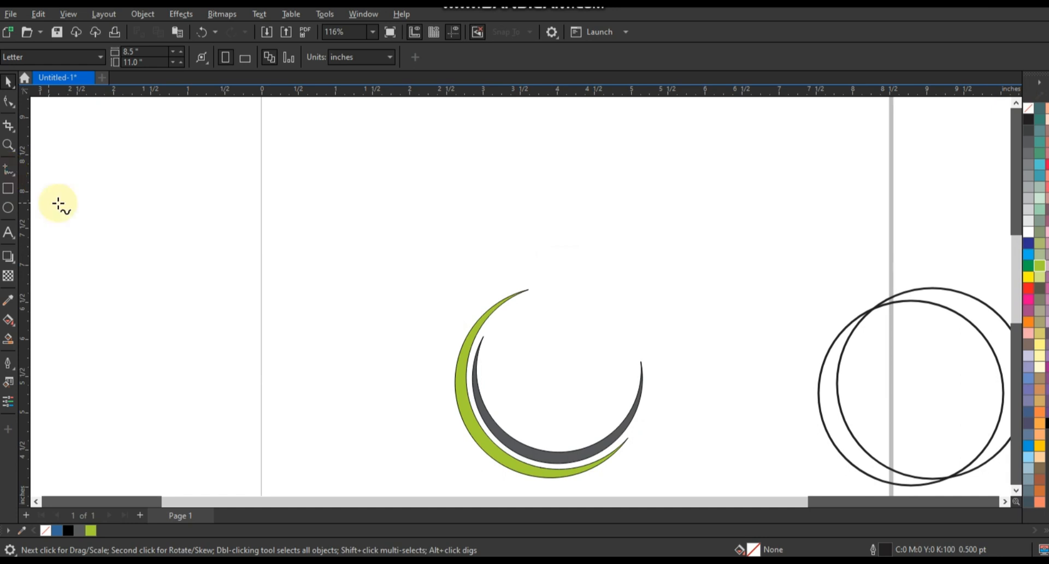
pyautogui.click(543, 273)
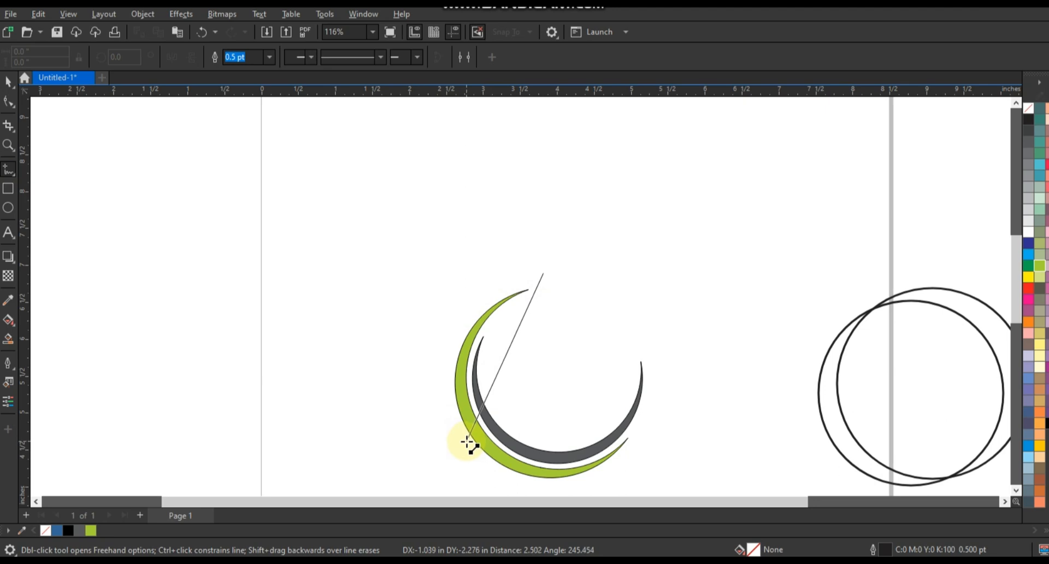
pyautogui.doubleClick(466, 441)
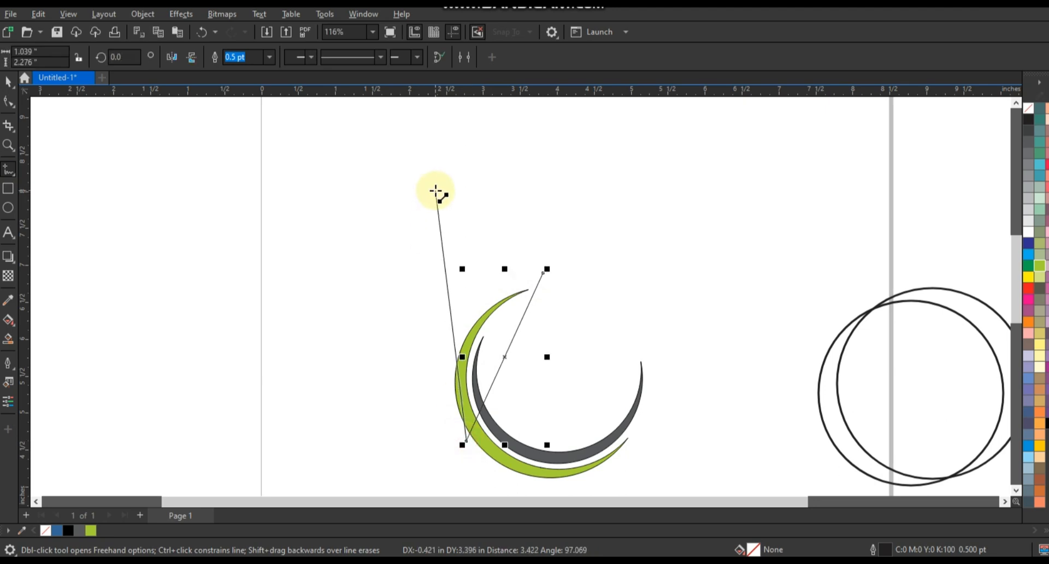
pyautogui.doubleClick(436, 185)
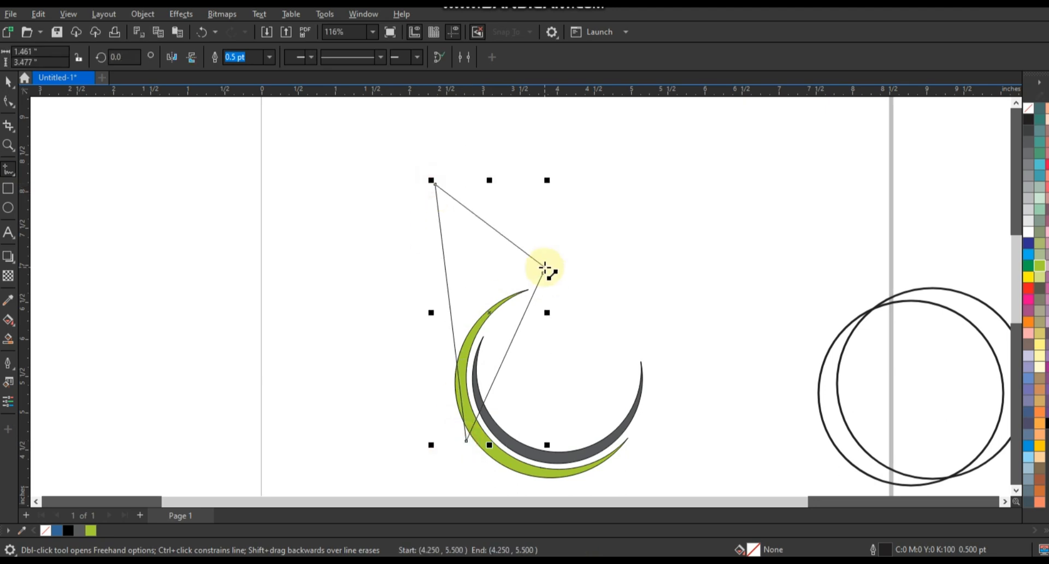
pyautogui.click(543, 272)
# Step: Select all nodes of the triangle and convert its line segments to curves
pyautogui.click(9, 101)
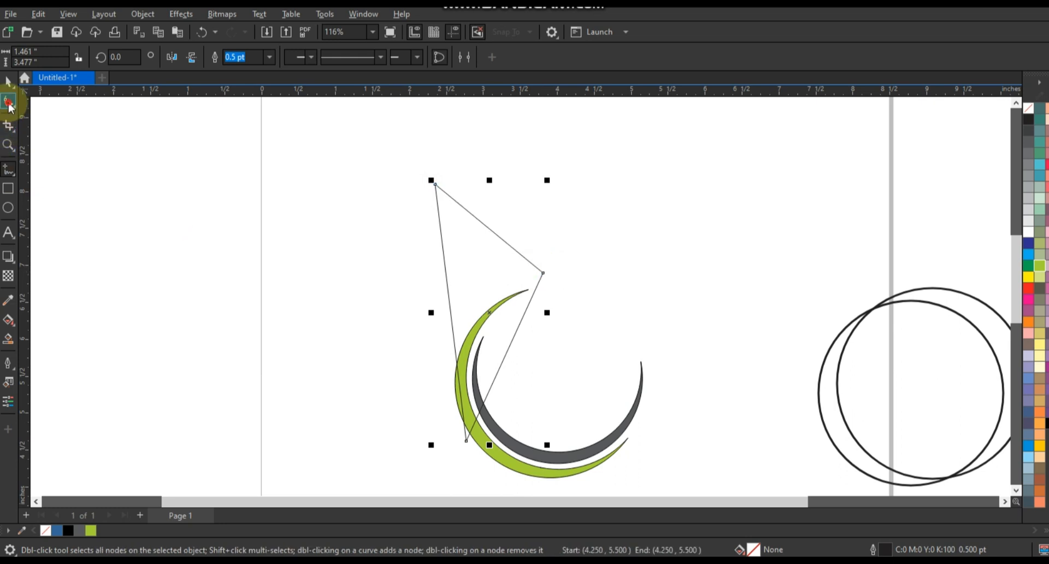
pyautogui.moveTo(513, 385); pyautogui.dragTo(551, 453)
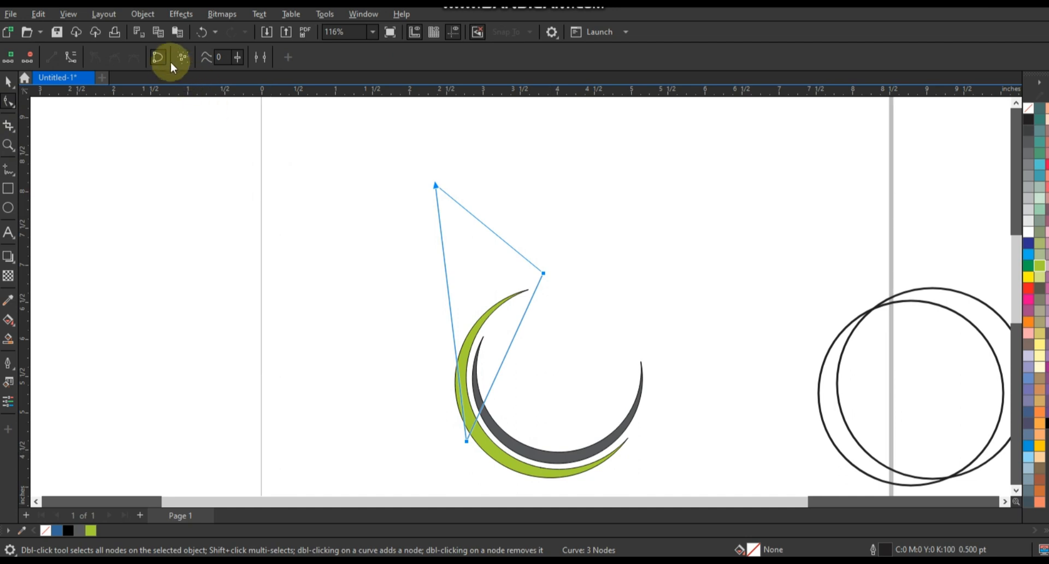
pyautogui.click(75, 57)
pyautogui.click(408, 180)
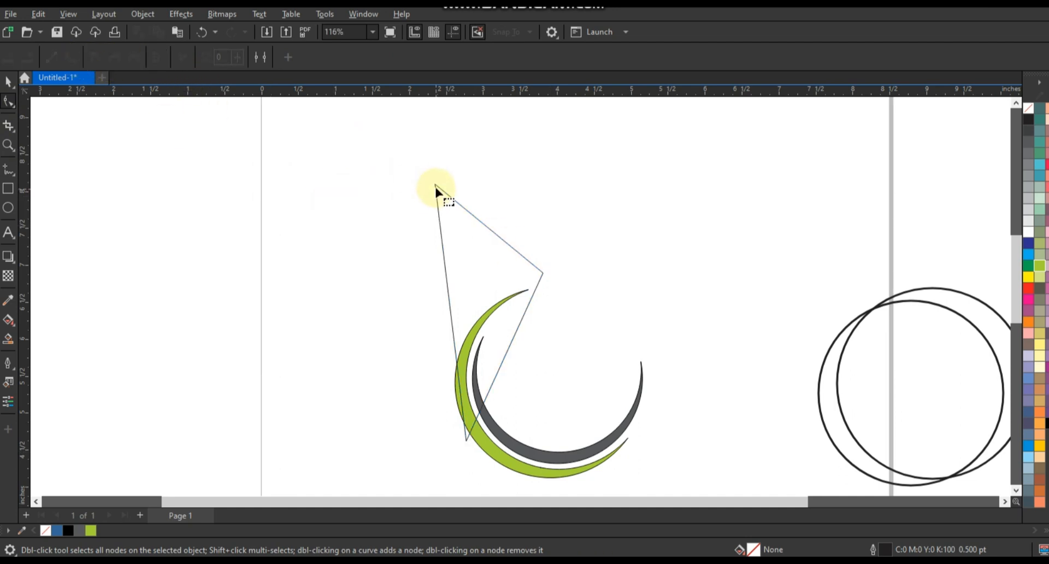
# Step: Move the triangle's top node inward and bend its left edge into an outward arc
pyautogui.click(435, 186)
pyautogui.moveTo(435, 185); pyautogui.dragTo(479, 210)
pyautogui.moveTo(491, 295); pyautogui.dragTo(442, 273)
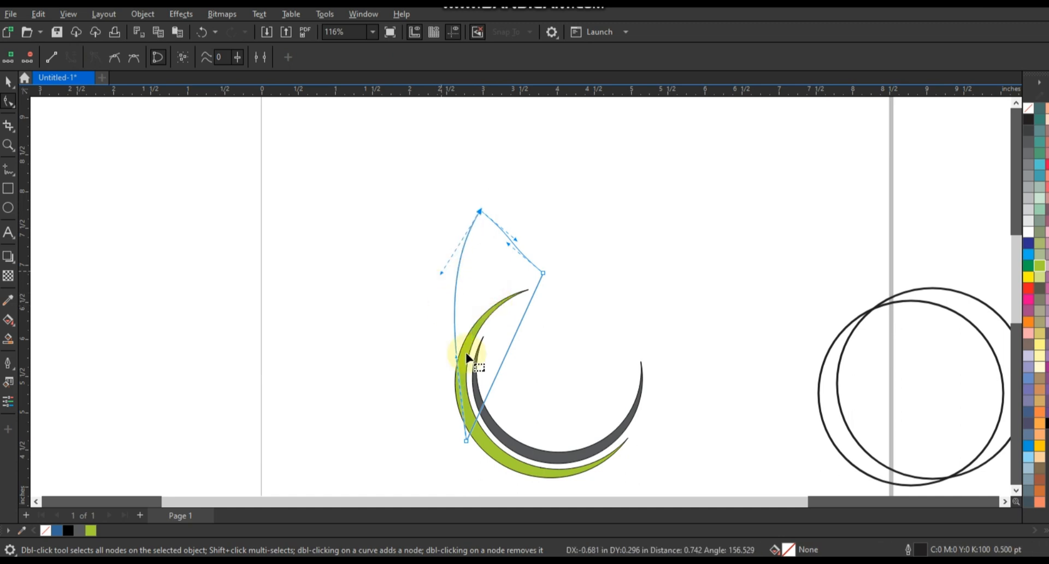
pyautogui.moveTo(456, 357); pyautogui.dragTo(409, 362)
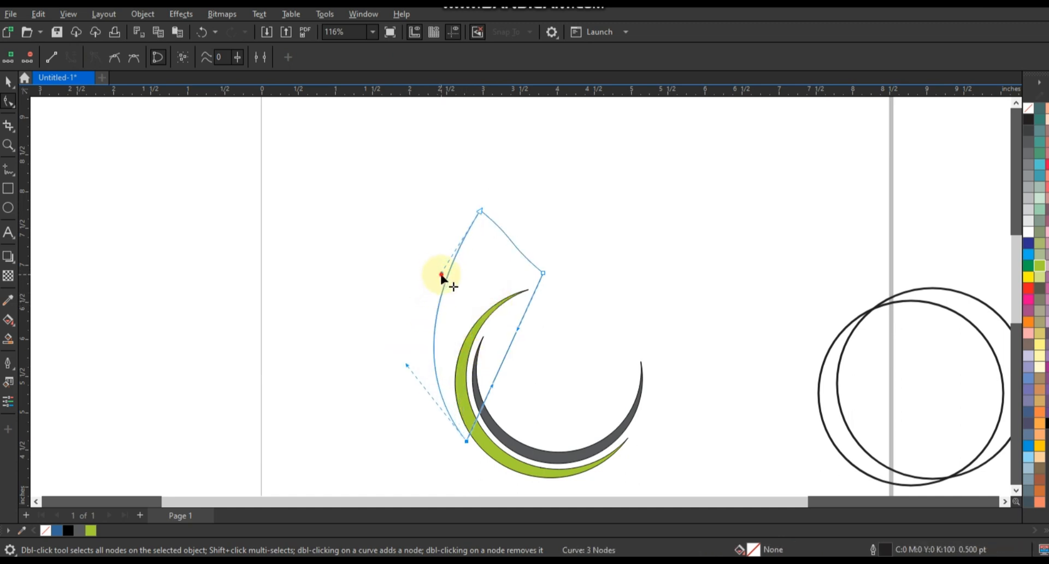
pyautogui.moveTo(442, 273); pyautogui.dragTo(423, 257)
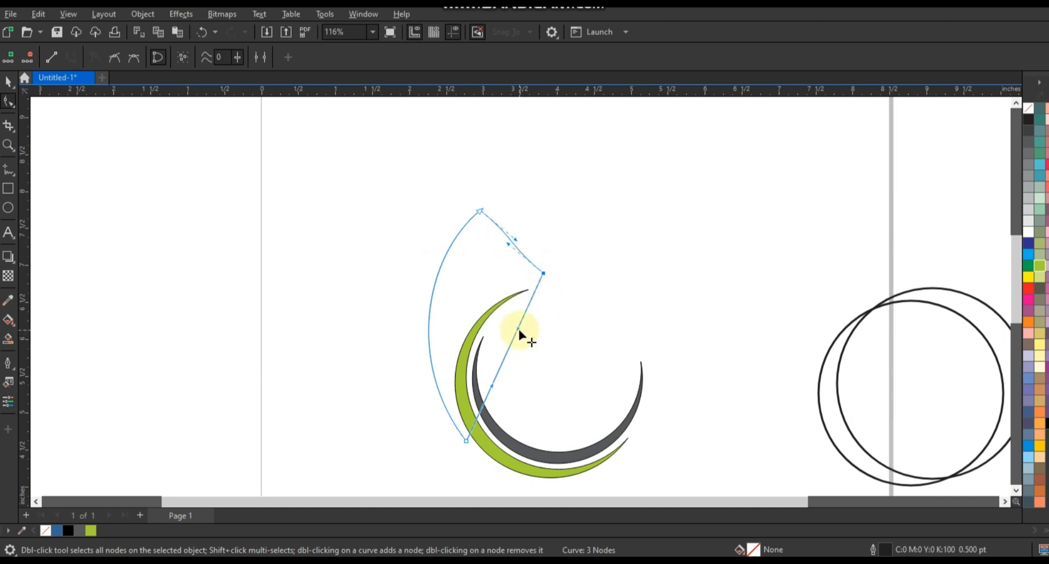
# Step: Bend the shape's inner edge to follow the green crescent and curve its top edge deeply inward
pyautogui.moveTo(517, 326); pyautogui.dragTo(480, 281)
pyautogui.moveTo(493, 386); pyautogui.dragTo(419, 348)
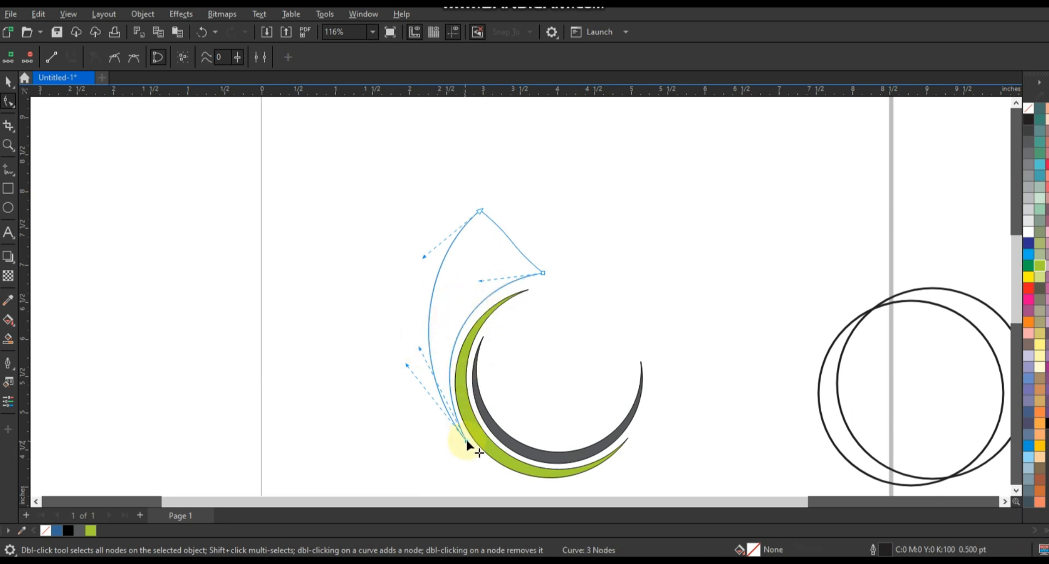
pyautogui.moveTo(405, 366); pyautogui.dragTo(411, 344)
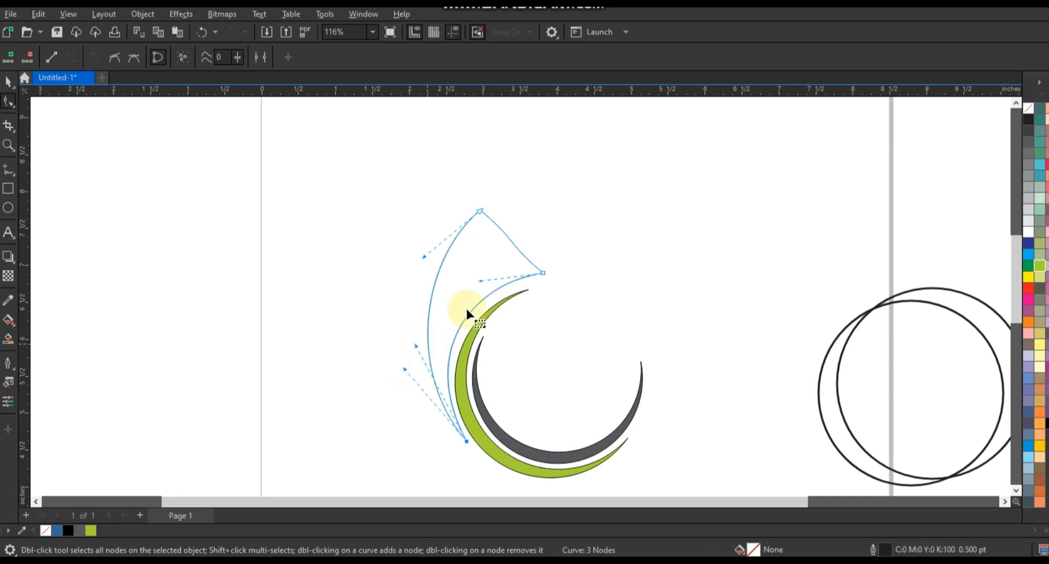
pyautogui.moveTo(480, 279); pyautogui.dragTo(476, 278)
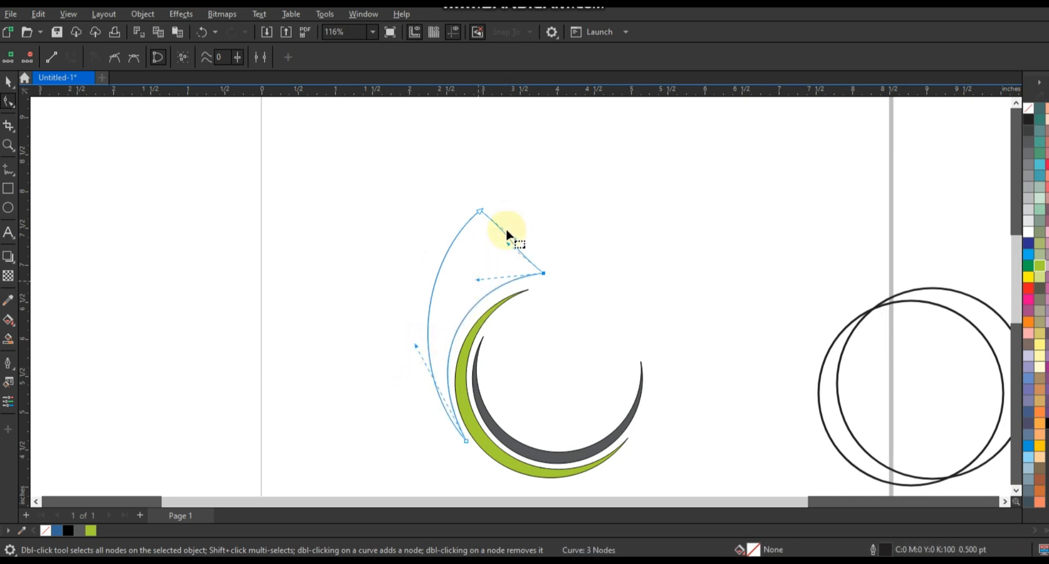
pyautogui.moveTo(516, 244); pyautogui.dragTo(447, 291)
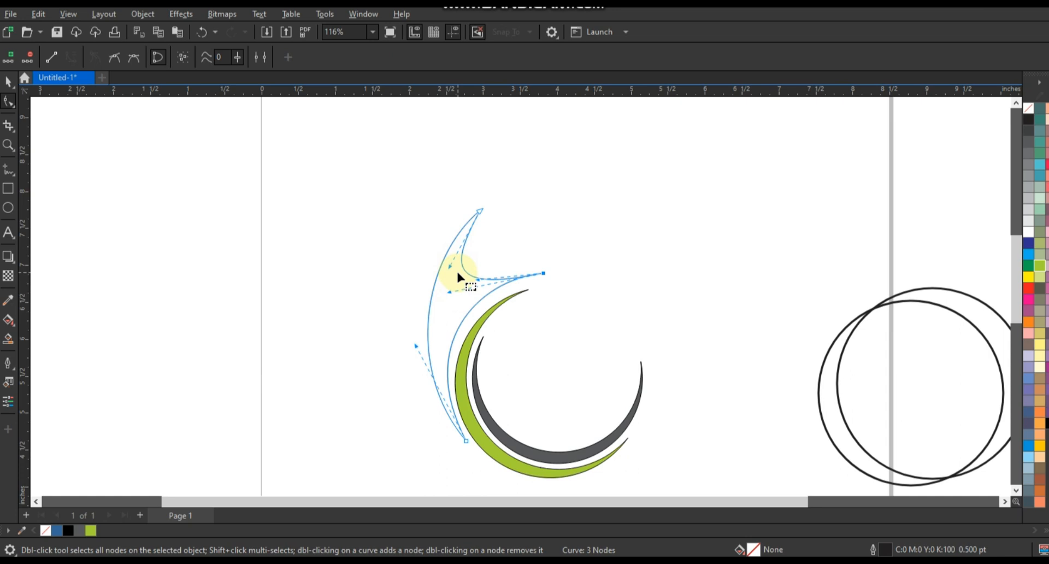
pyautogui.moveTo(457, 273); pyautogui.dragTo(439, 275)
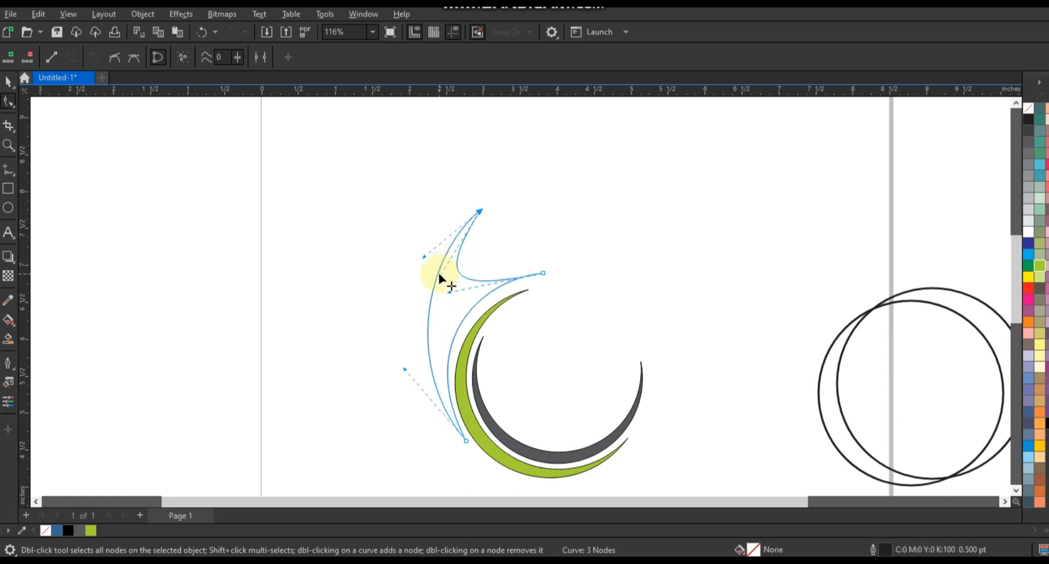
# Step: Fill the curved shape with blue and adjust its fill color to C100 M96 Y2 K9
pyautogui.click(8, 82)
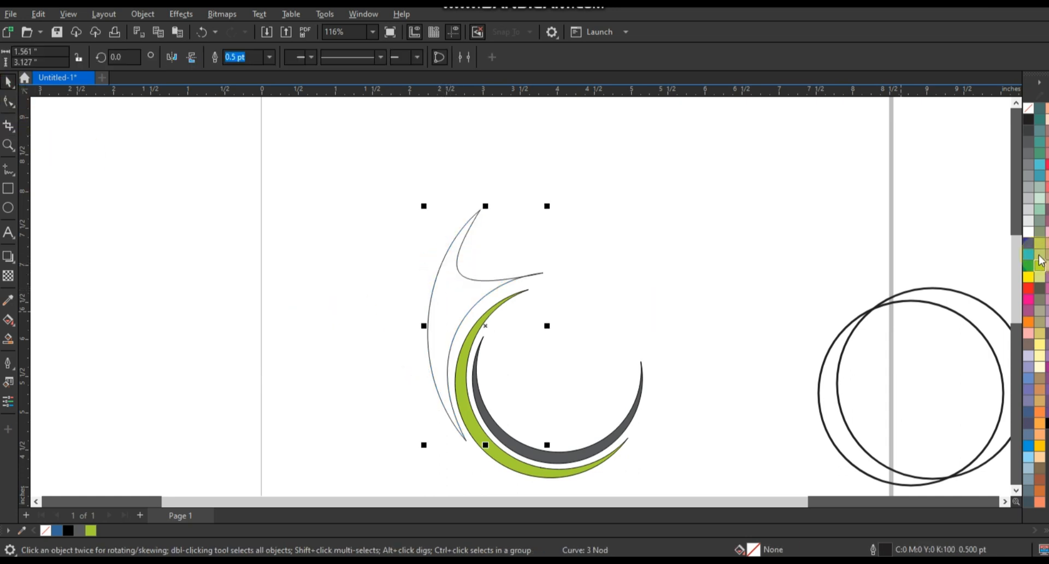
pyautogui.click(1028, 243)
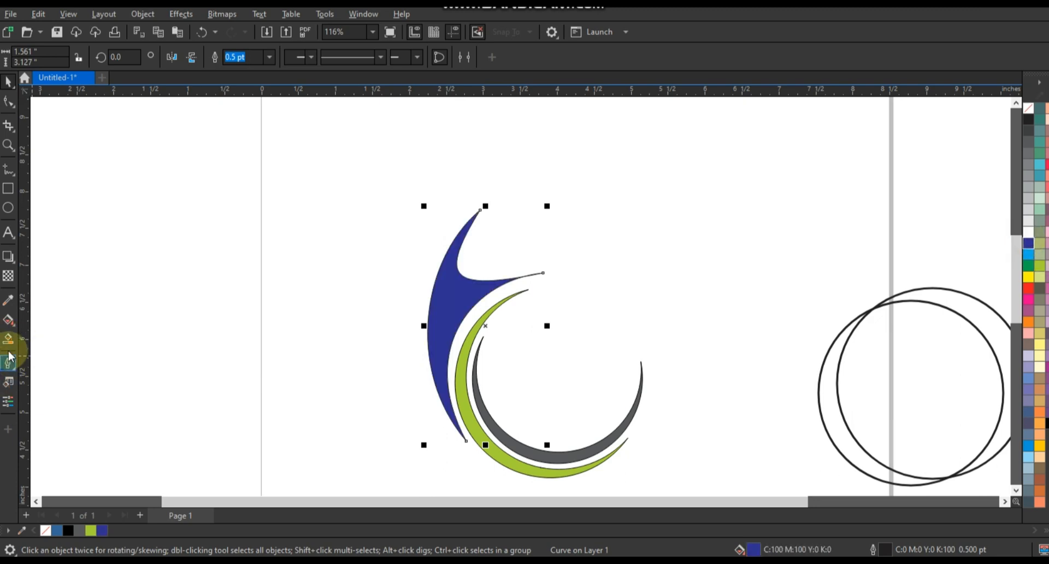
pyautogui.click(9, 320)
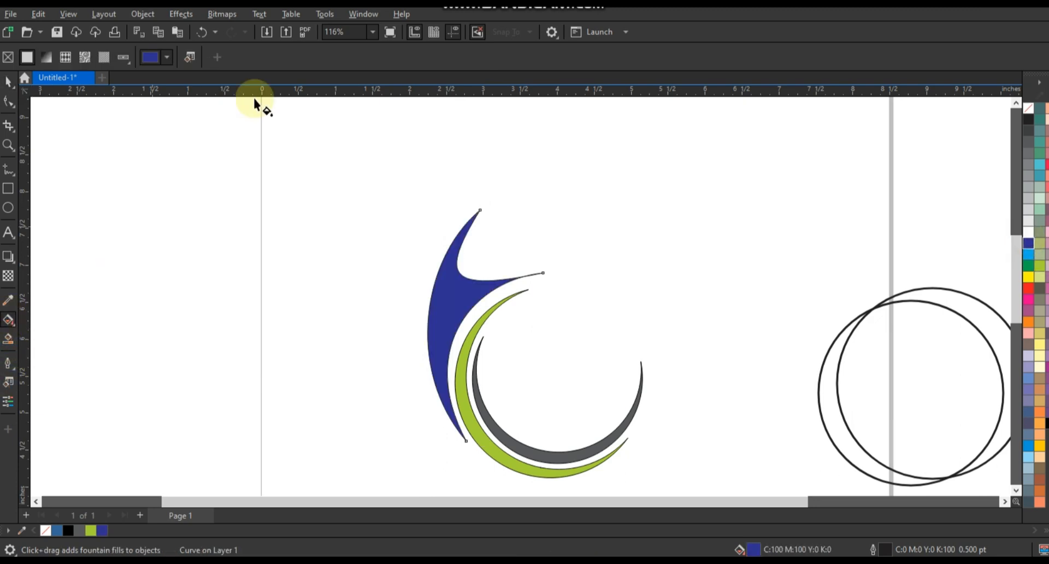
pyautogui.click(150, 55)
pyautogui.click(153, 84)
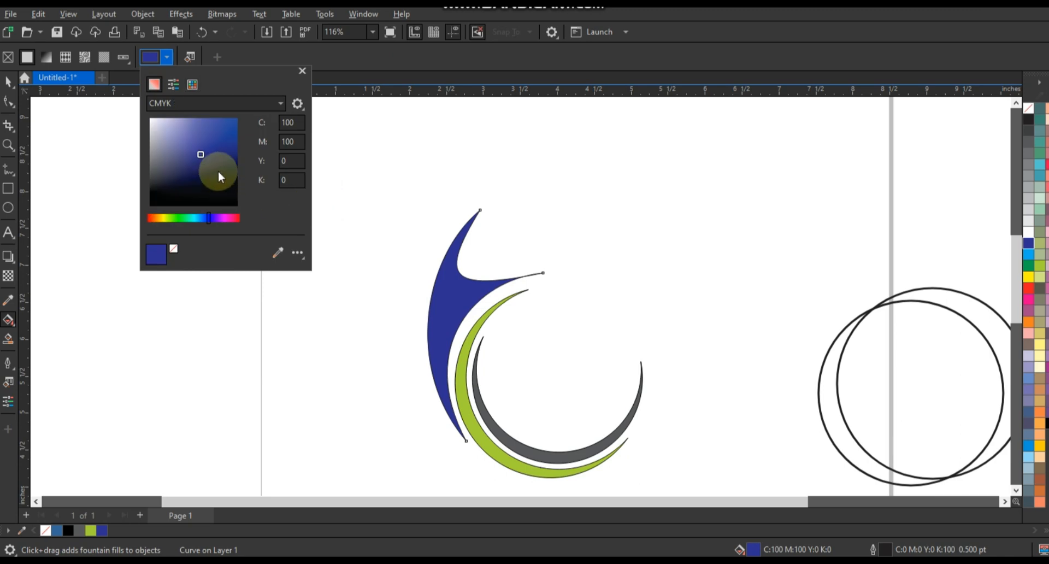
pyautogui.moveTo(218, 170); pyautogui.dragTo(225, 149)
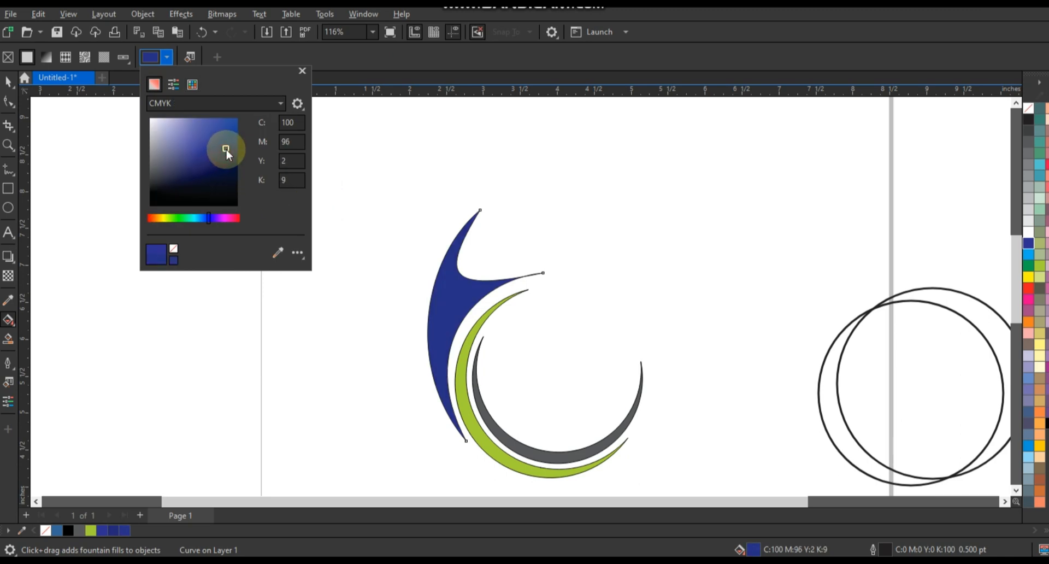
# Step: Change the curved shape's blue fill to C98 M78 Y0 K0 and deselect the shape
pyautogui.moveTo(210, 215); pyautogui.dragTo(203, 215)
pyautogui.click(227, 141)
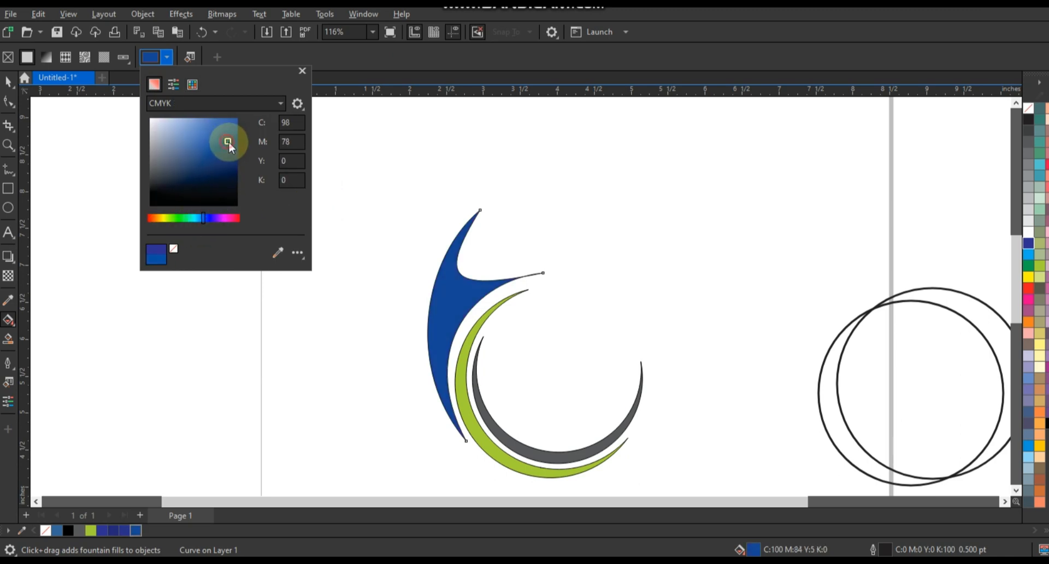
pyautogui.click(8, 81)
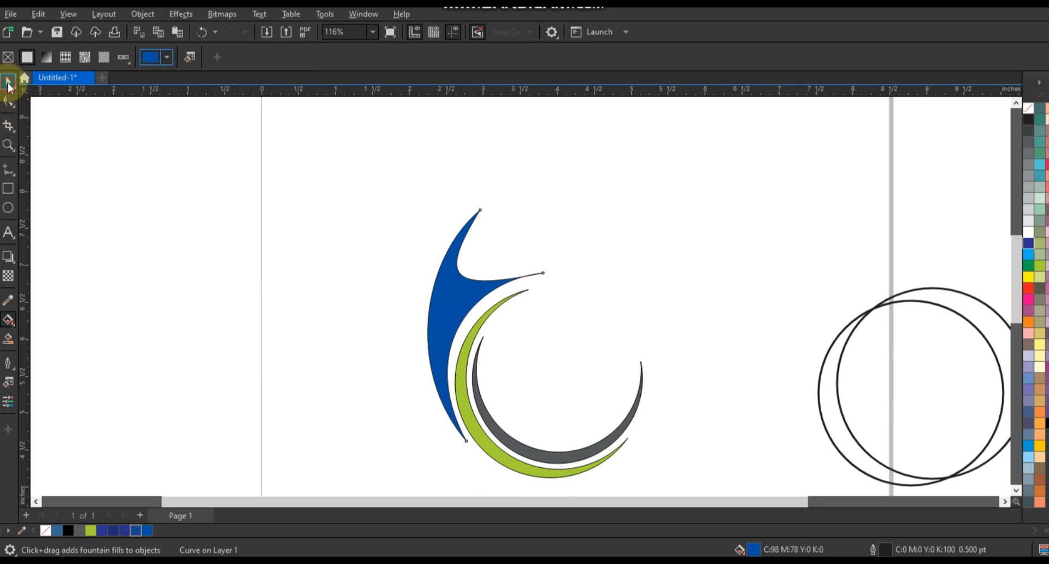
pyautogui.click(241, 301)
# Step: Draw a head circle about 0.457 inches across in the blue shape's upper hollow and fill it with the same blue
pyautogui.click(8, 208)
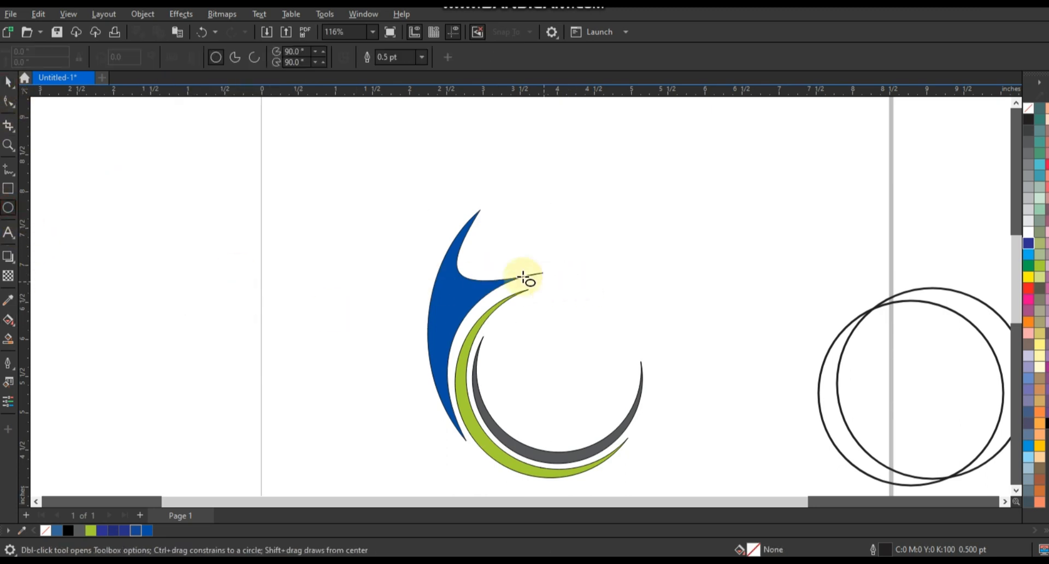
pyautogui.moveTo(467, 240); pyautogui.dragTo(502, 276)
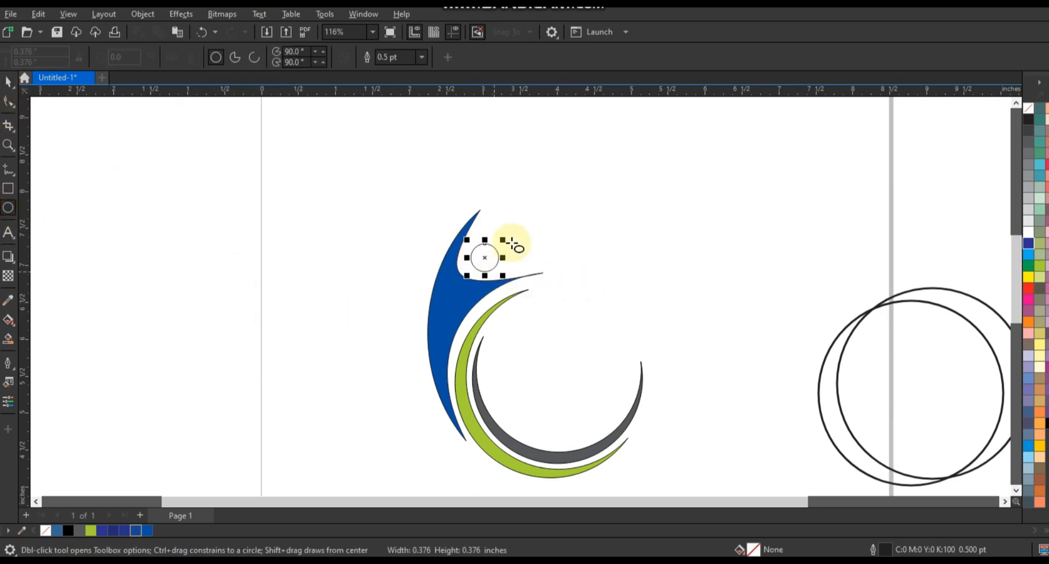
pyautogui.moveTo(505, 241); pyautogui.dragTo(508, 233)
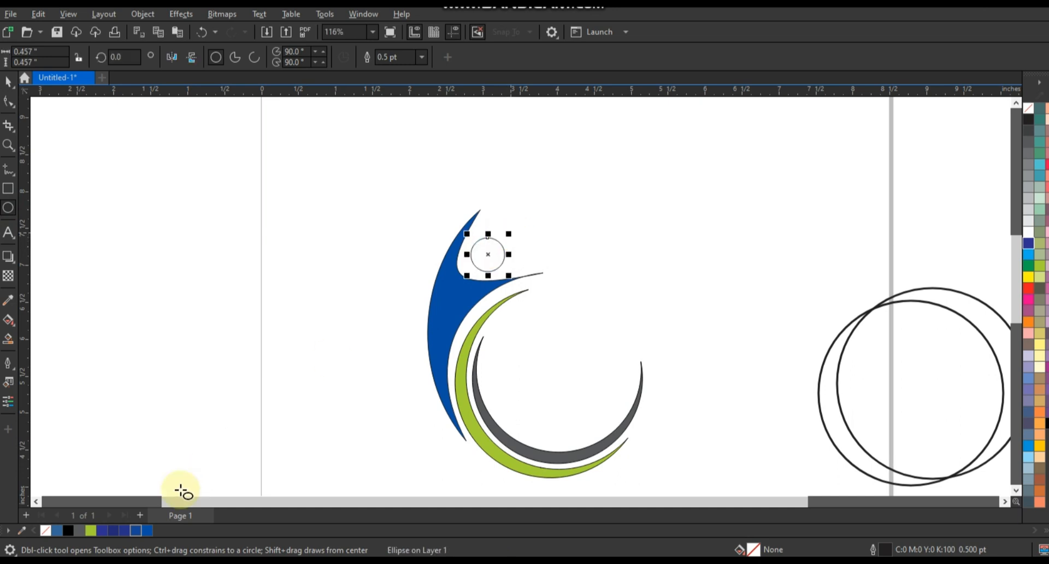
pyautogui.click(145, 530)
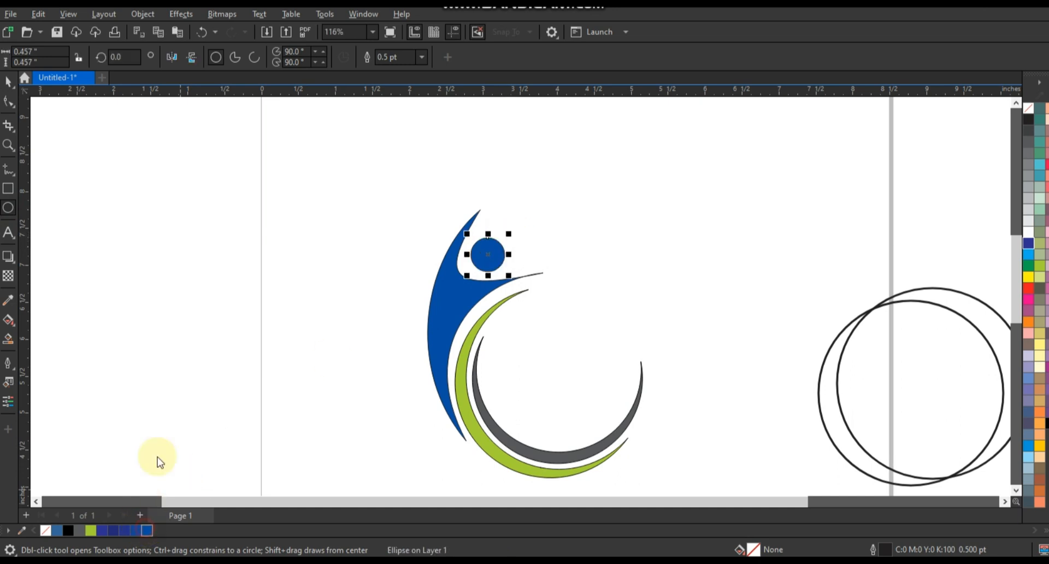
# Step: Remove the outline from the blue body shape and the head circle
pyautogui.click(8, 81)
pyautogui.keyDown('shift'); pyautogui.click(442, 312); pyautogui.keyUp('shift')
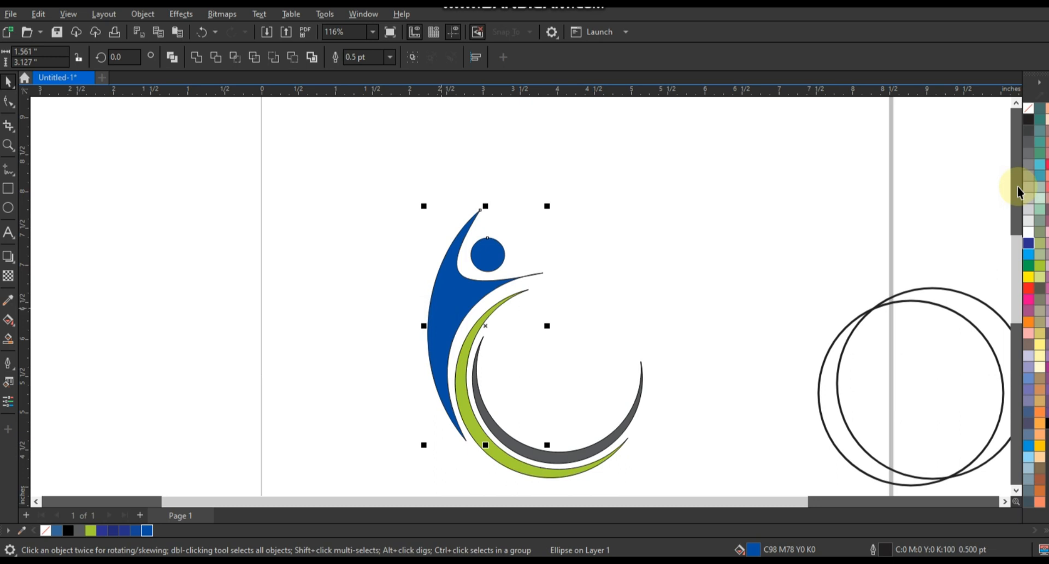
pyautogui.rightClick(1028, 109)
pyautogui.click(1014, 125)
pyautogui.click(693, 227)
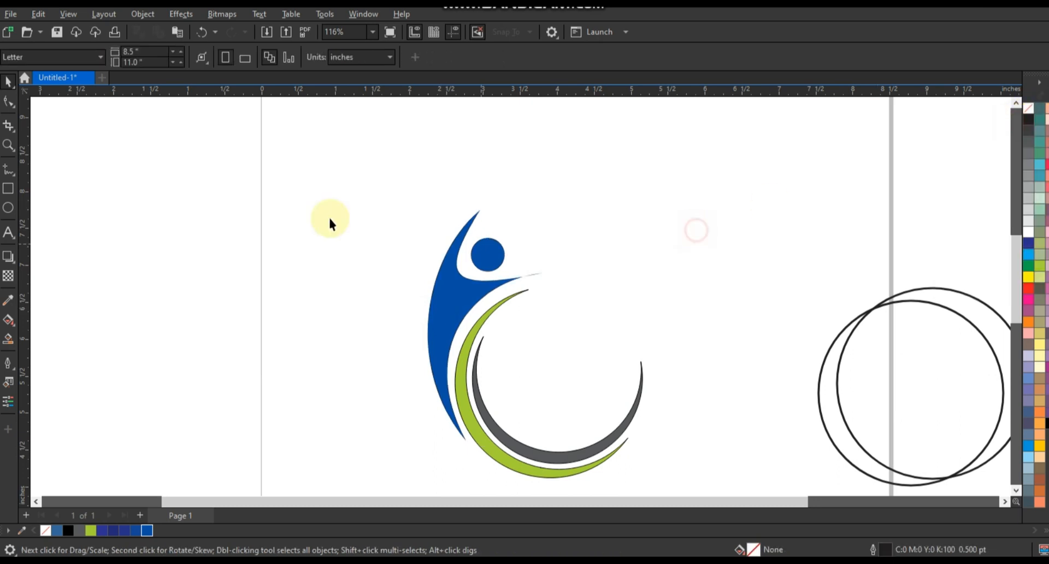
# Step: Select all four logo shapes and remove the remaining outlines from the green and grey crescents
pyautogui.moveTo(325, 153); pyautogui.dragTo(667, 481)
pyautogui.rightClick(1028, 110)
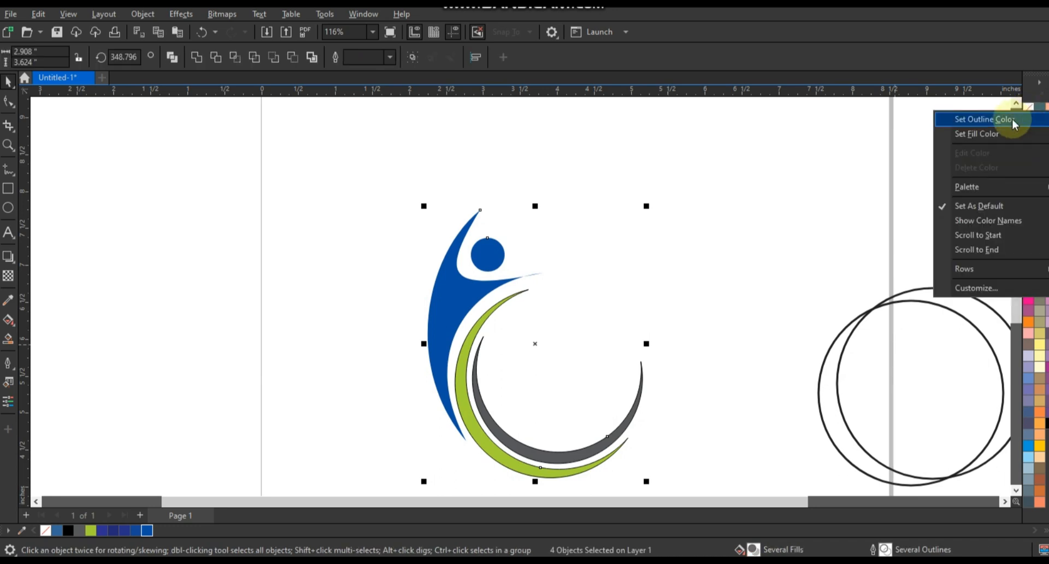
pyautogui.click(1013, 121)
pyautogui.click(671, 206)
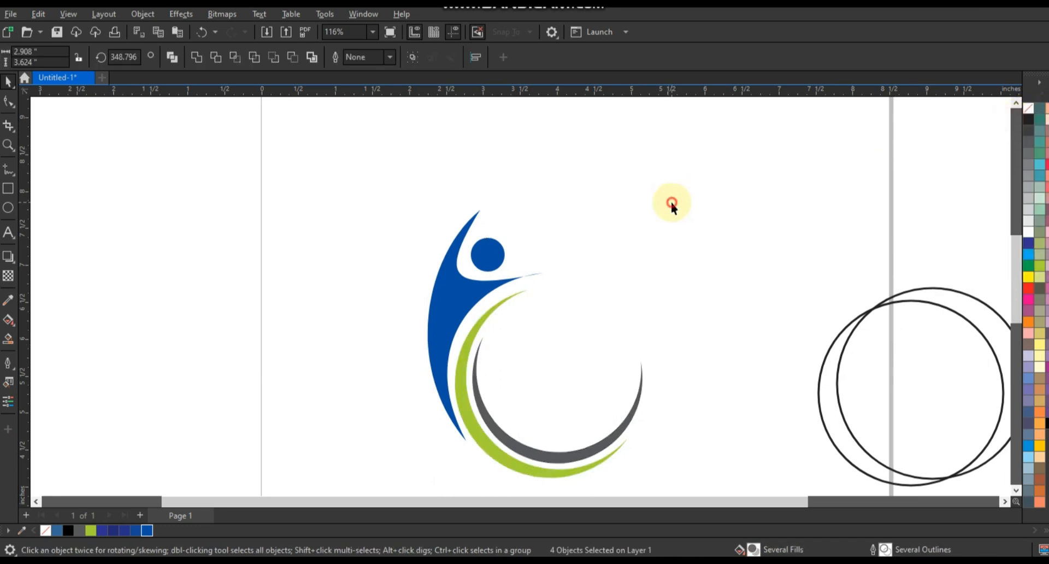
# Step: Reshape the blue figure's right arm by adjusting the curve handle at its tip node
pyautogui.click(491, 282)
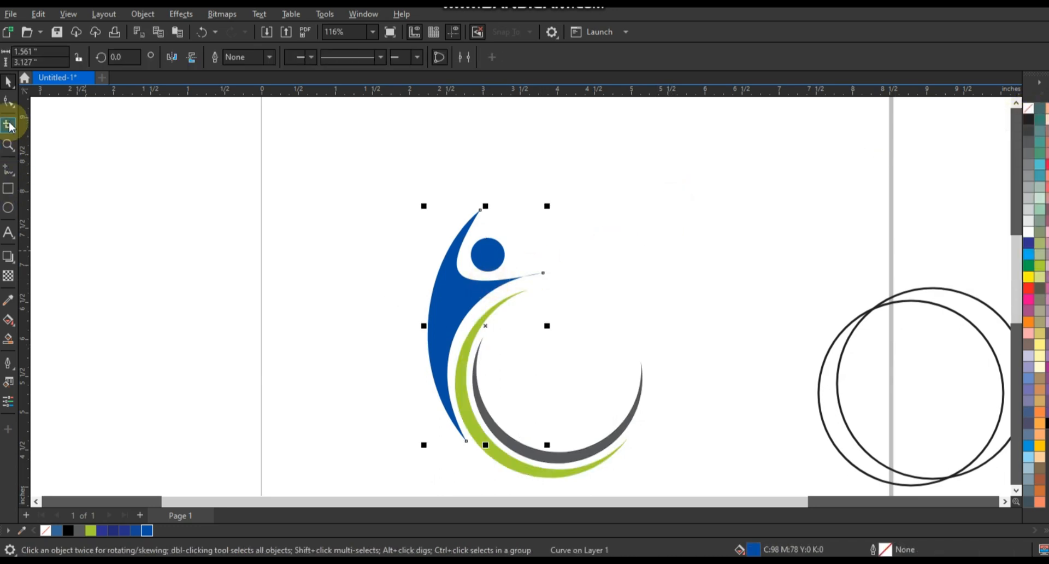
pyautogui.click(8, 100)
pyautogui.click(478, 309)
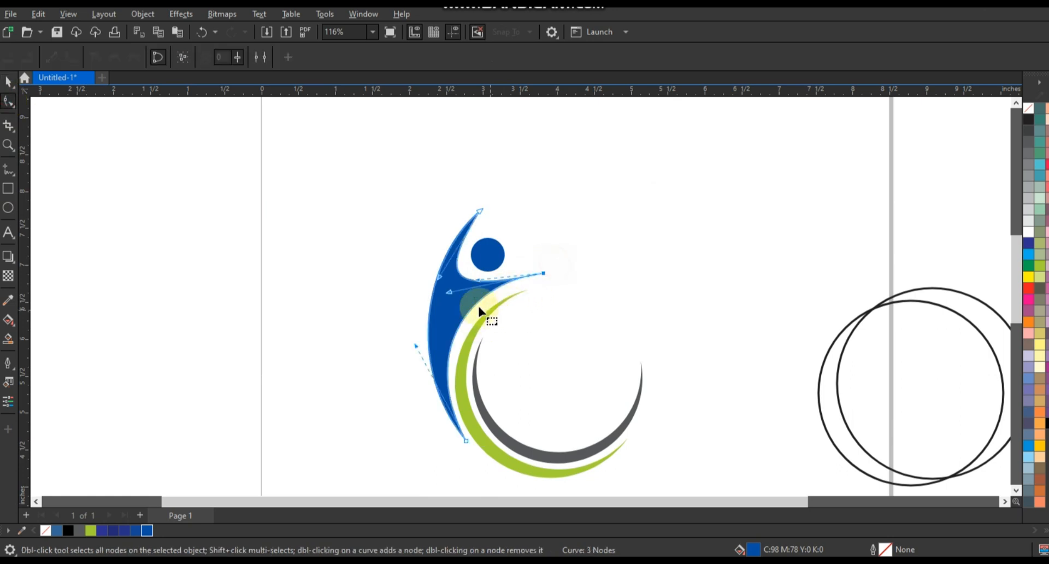
pyautogui.moveTo(448, 293); pyautogui.dragTo(471, 291)
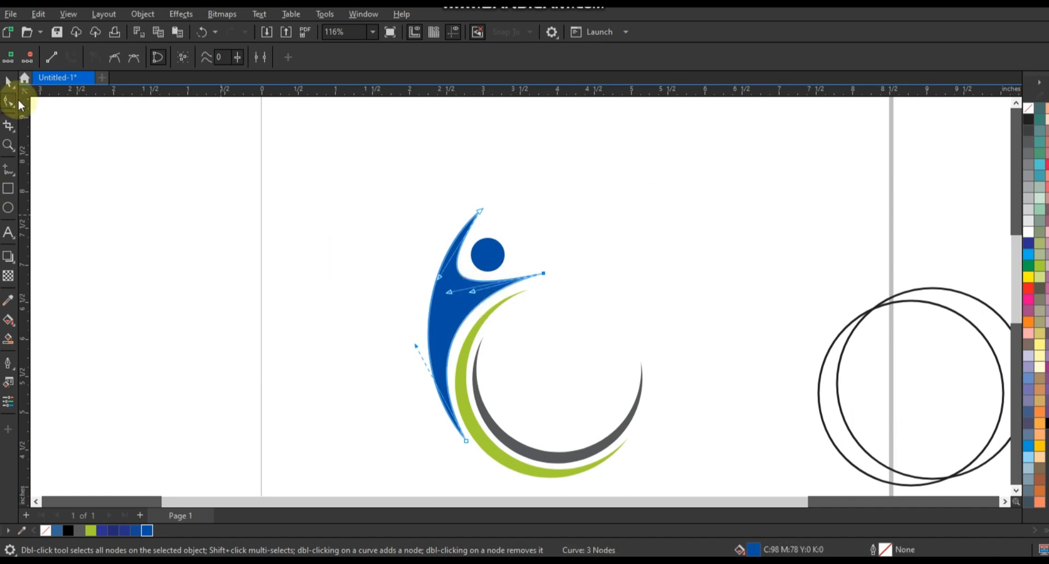
# Step: Draw a closed two-segment vertical line about 0.455 inches long above the blue figure as the base for a leaf
pyautogui.click(8, 145)
pyautogui.moveTo(451, 137); pyautogui.dragTo(635, 248)
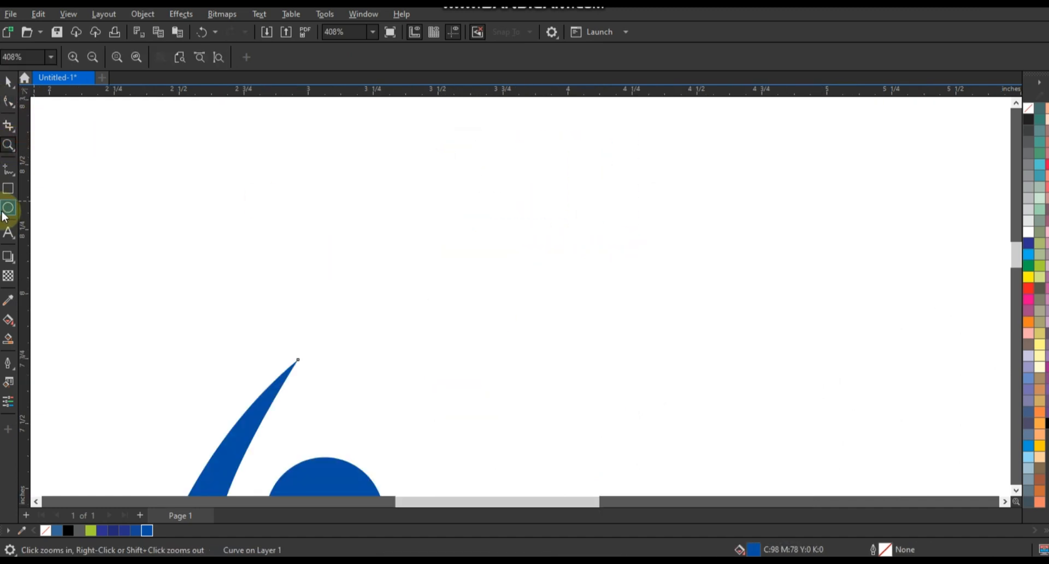
pyautogui.click(8, 169)
pyautogui.click(486, 306)
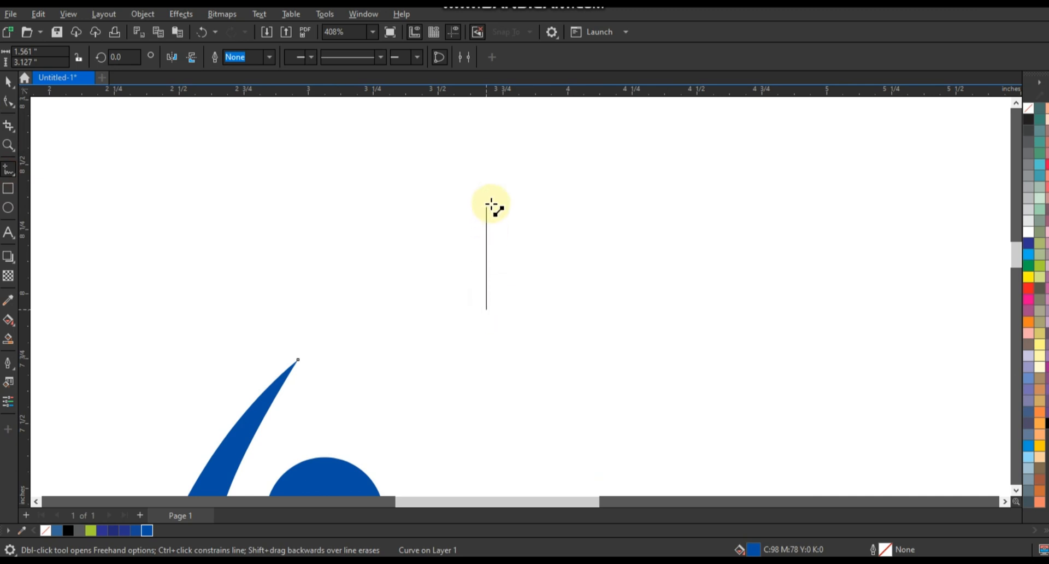
pyautogui.click(485, 192)
pyautogui.click(485, 192)
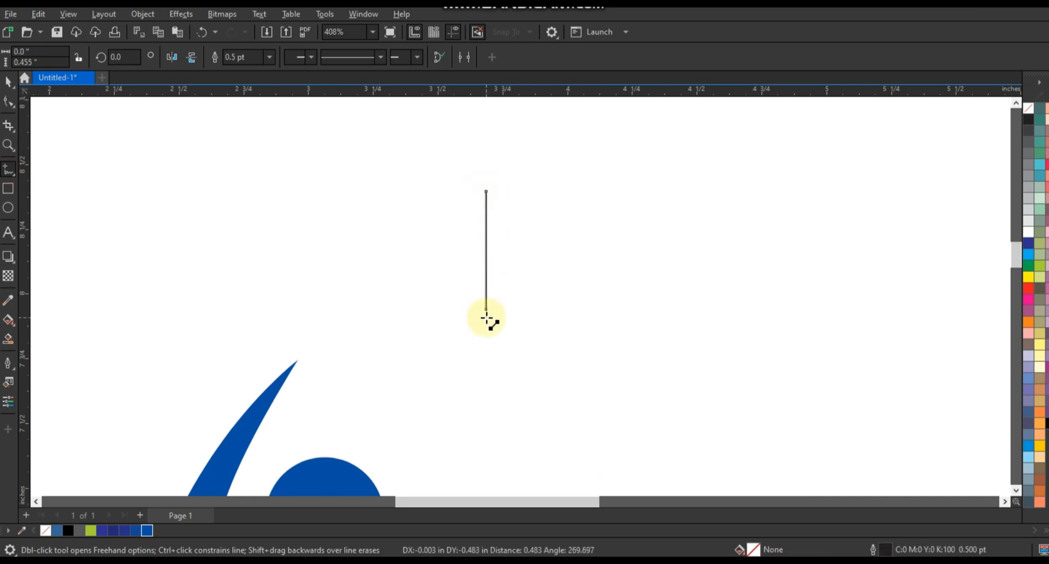
pyautogui.click(486, 309)
# Step: Convert the vertical line's segments to curves and bend both leftward into a thin crescent
pyautogui.click(8, 101)
pyautogui.moveTo(302, 157); pyautogui.dragTo(565, 334)
pyautogui.moveTo(424, 173); pyautogui.dragTo(464, 271)
pyautogui.click(487, 233)
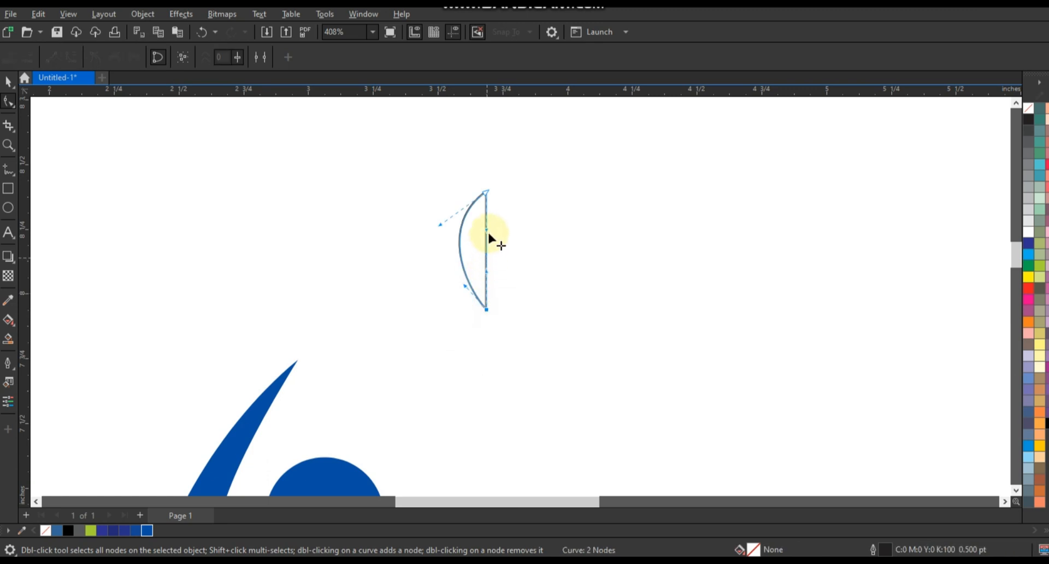
pyautogui.moveTo(472, 228); pyautogui.dragTo(458, 225)
pyautogui.moveTo(486, 269); pyautogui.dragTo(467, 267)
pyautogui.click(8, 81)
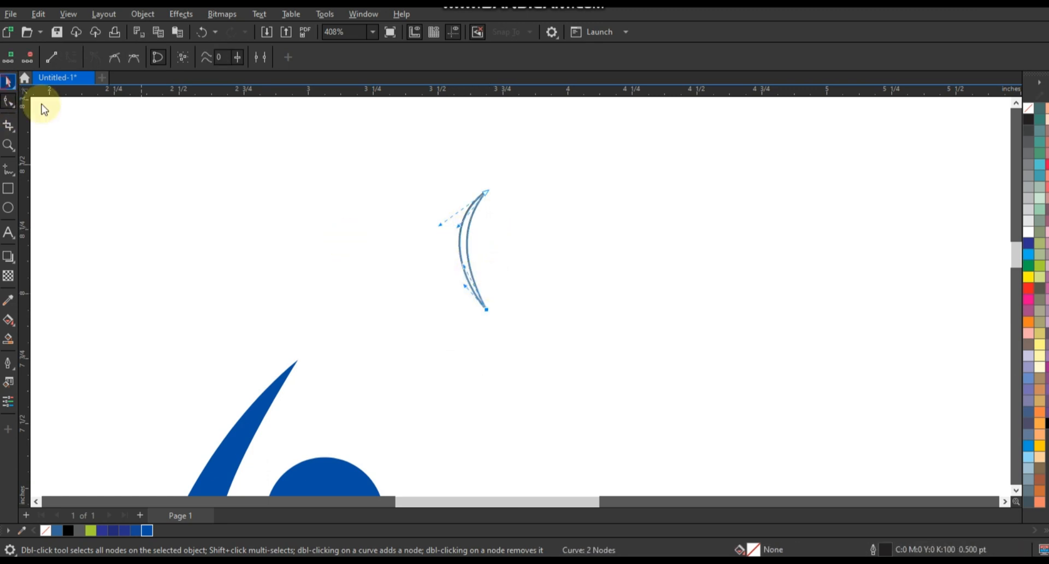
# Step: Make a horizontally mirrored copy of the thin crescent against its right side to form a leaf outline
pyautogui.click(443, 248)
pyautogui.moveTo(507, 251); pyautogui.dragTo(507, 252)
pyautogui.rightClick(506, 252)
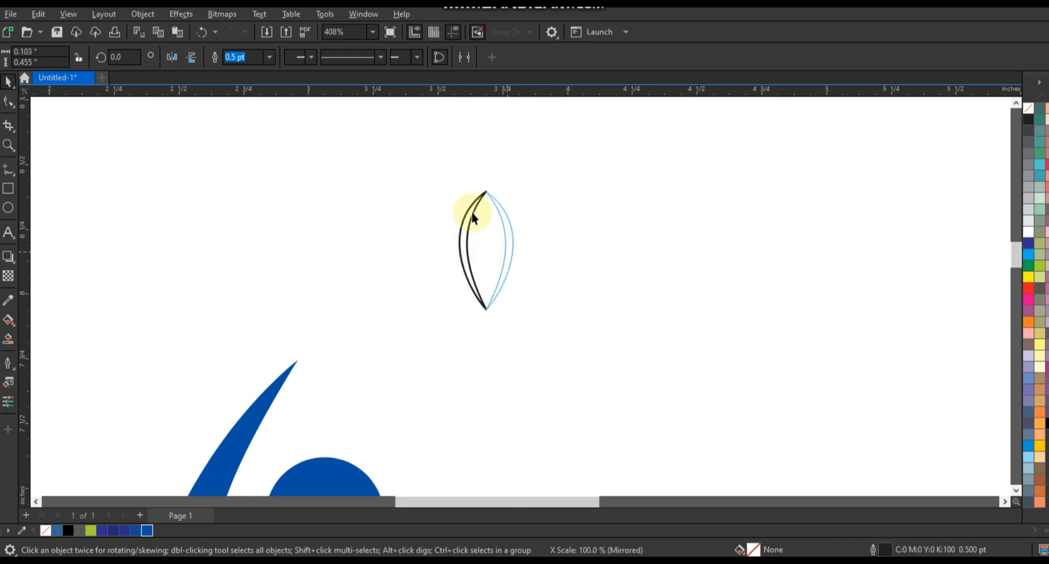
# Step: Fill the leaf's left half with dark green and its right half with lime green
pyautogui.keyDown('shift'); pyautogui.click(471, 211); pyautogui.keyUp('shift')
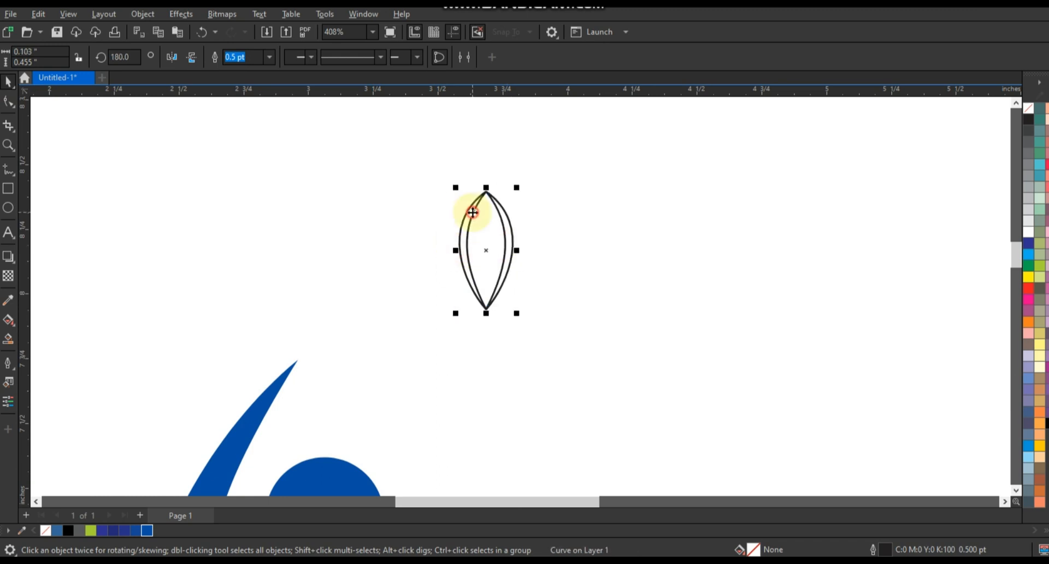
pyautogui.click(1029, 269)
pyautogui.click(564, 271)
pyautogui.click(510, 236)
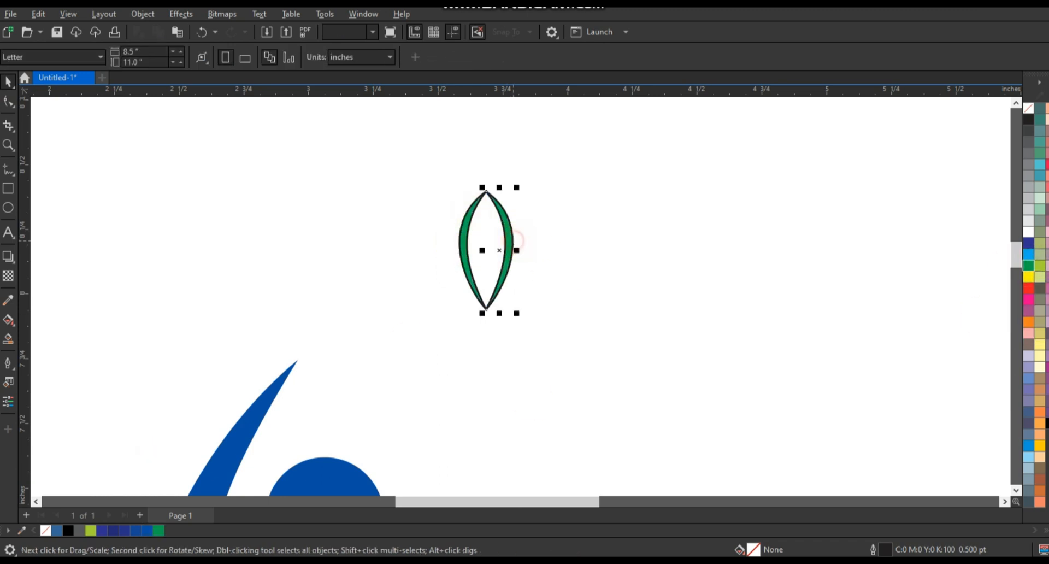
pyautogui.click(1039, 267)
# Step: Select both leaf halves and remove their outlines
pyautogui.moveTo(540, 329); pyautogui.dragTo(539, 329)
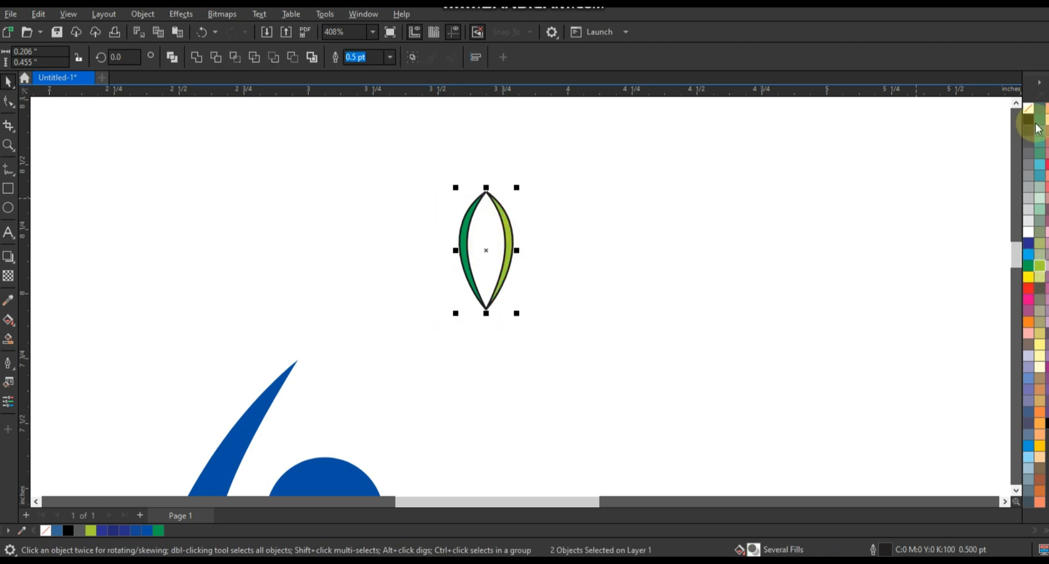
pyautogui.rightClick(1029, 108)
pyautogui.click(1000, 113)
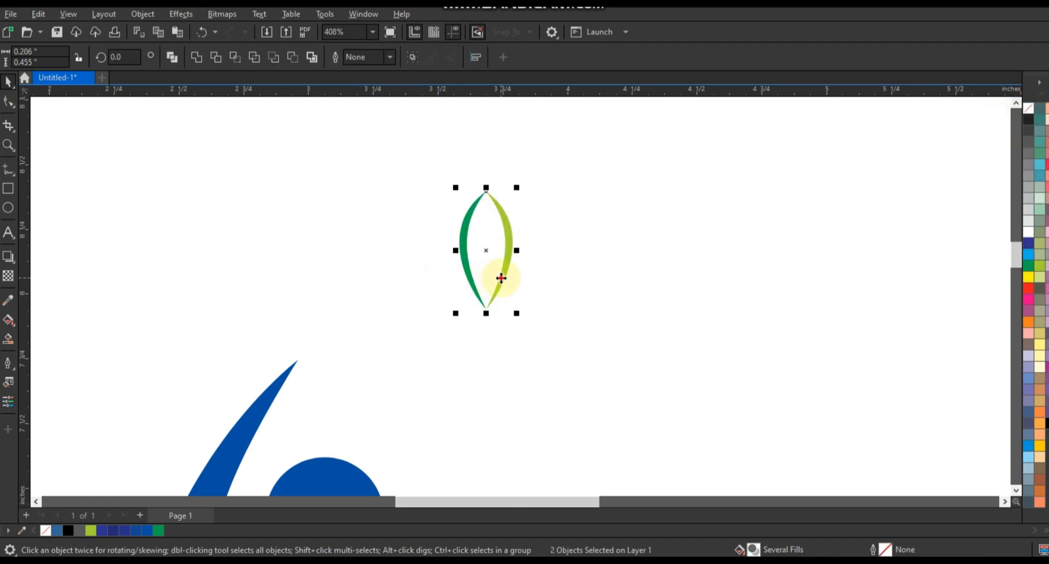
# Step: Rotate the leaf to about 145 degrees and place its base at the tip of the blue figure's raised arm
pyautogui.click(498, 274)
pyautogui.moveTo(525, 320); pyautogui.dragTo(497, 179)
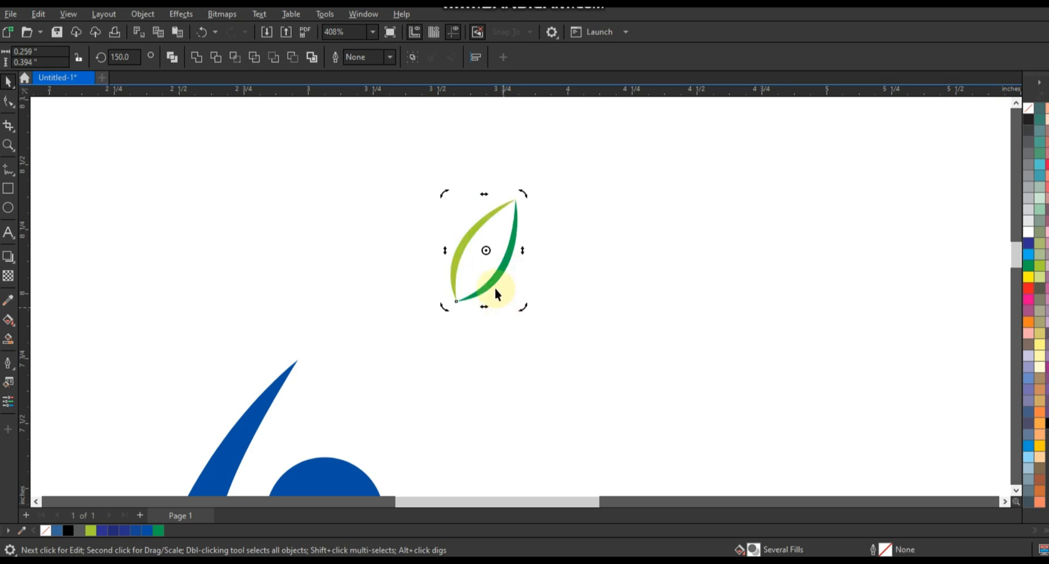
pyautogui.moveTo(496, 284); pyautogui.dragTo(338, 345)
pyautogui.click(362, 273)
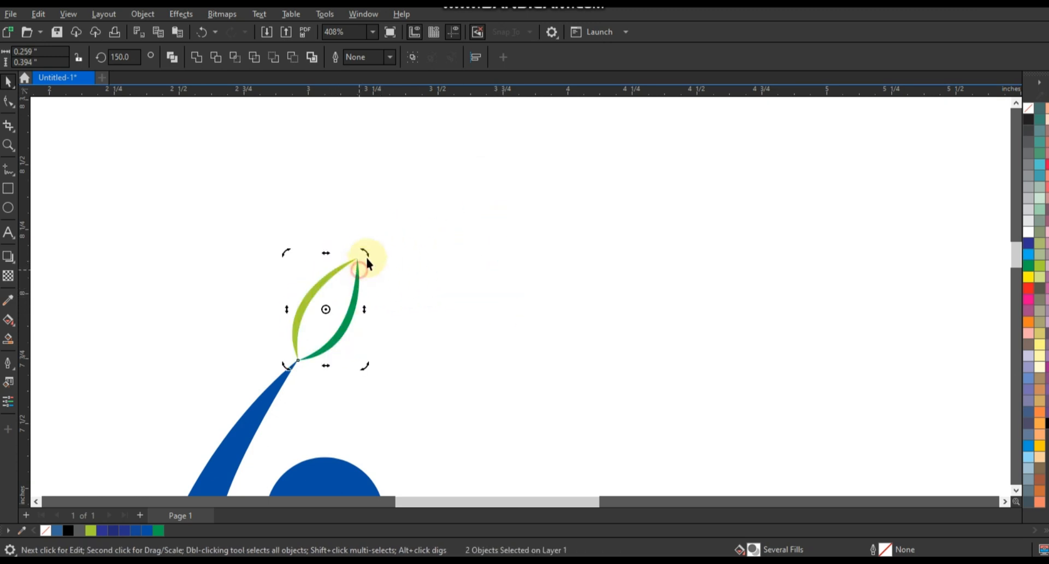
pyautogui.moveTo(365, 255); pyautogui.dragTo(368, 257)
pyautogui.moveTo(352, 311); pyautogui.dragTo(358, 313)
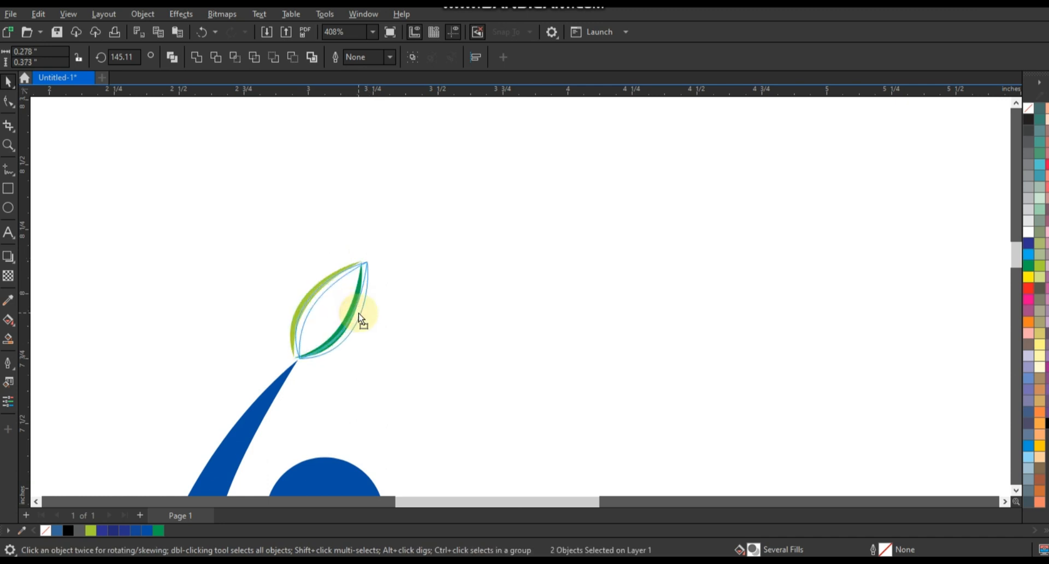
# Step: Add two smaller rotated copies of the leaf, one on each side of the main leaf at the arm's tip
pyautogui.moveTo(359, 284); pyautogui.dragTo(368, 353)
pyautogui.click(342, 297)
pyautogui.moveTo(326, 380); pyautogui.dragTo(290, 314)
pyautogui.rightClick(323, 342)
pyautogui.click(261, 319)
pyautogui.moveTo(262, 268); pyautogui.dragTo(260, 267)
pyautogui.moveTo(263, 306); pyautogui.dragTo(286, 319)
# Step: Draw a circle about 1.78 inches across inside the grey crescent and fill it with golden yellow
pyautogui.scroll(-5, 580, 306)
pyautogui.scroll(-4, 580, 306)
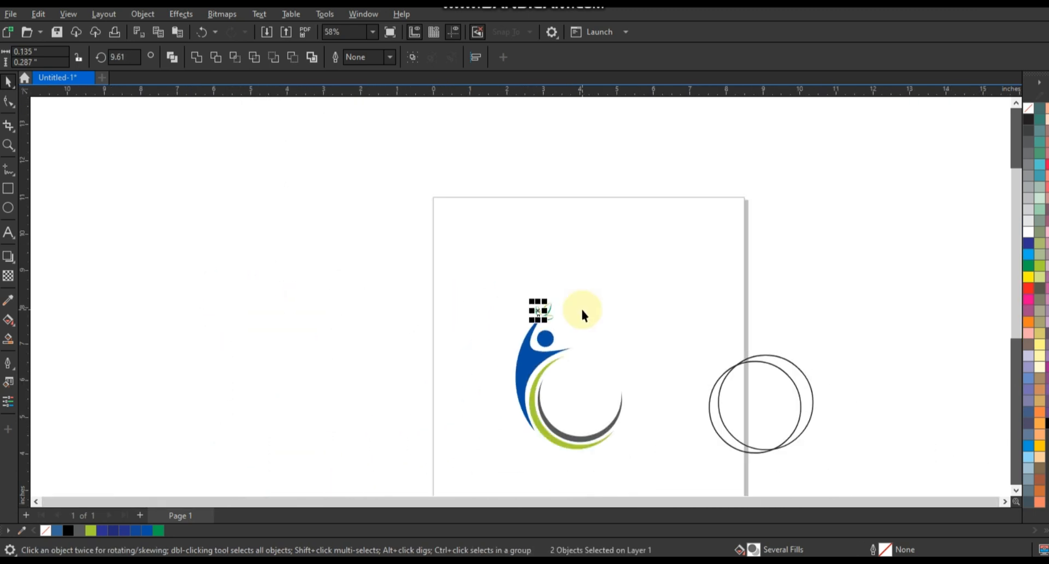
pyautogui.click(470, 264)
pyautogui.click(7, 146)
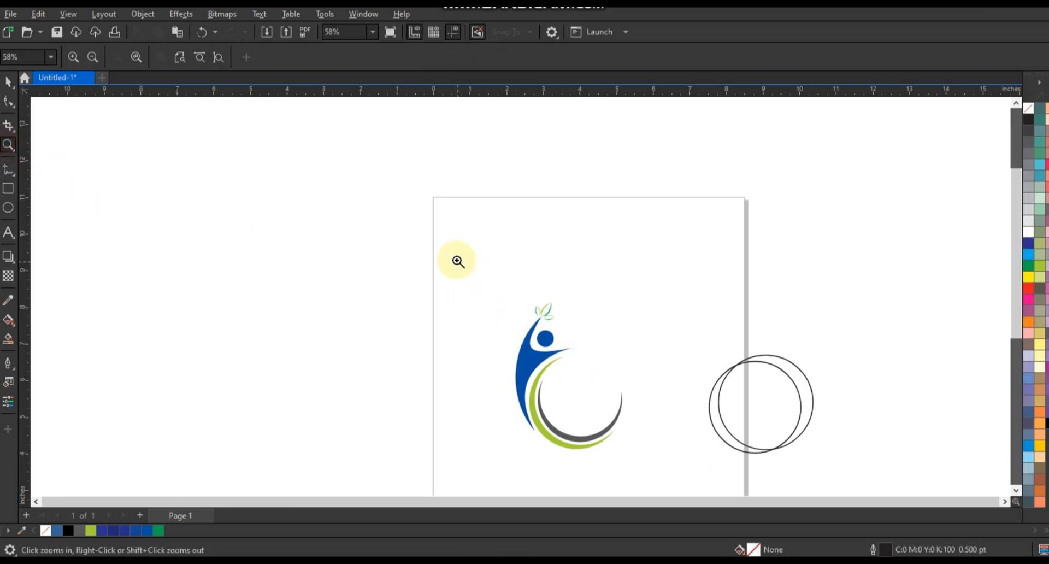
pyautogui.moveTo(464, 262); pyautogui.dragTo(732, 457)
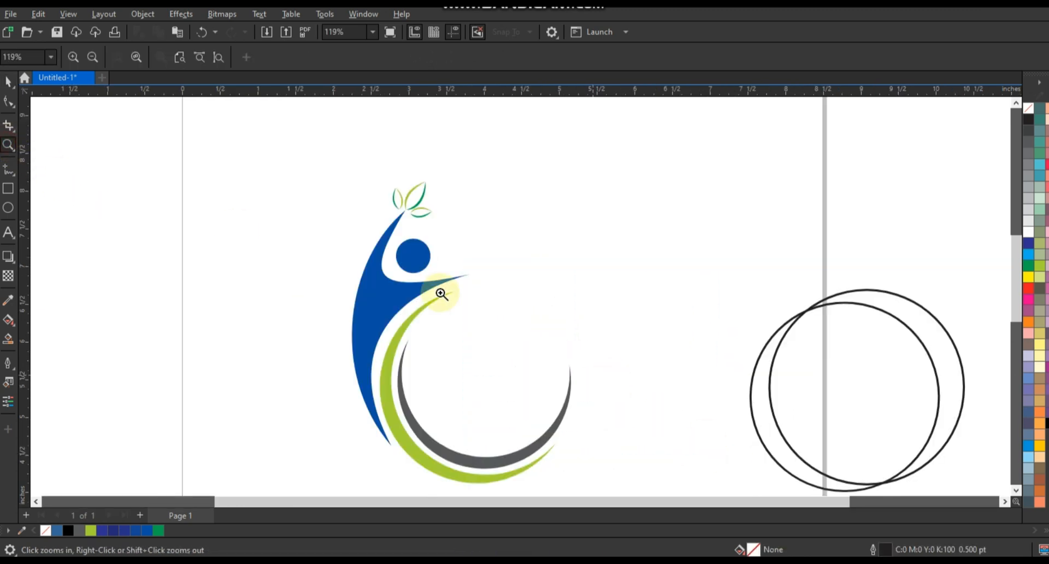
pyautogui.moveTo(317, 153); pyautogui.dragTo(739, 477)
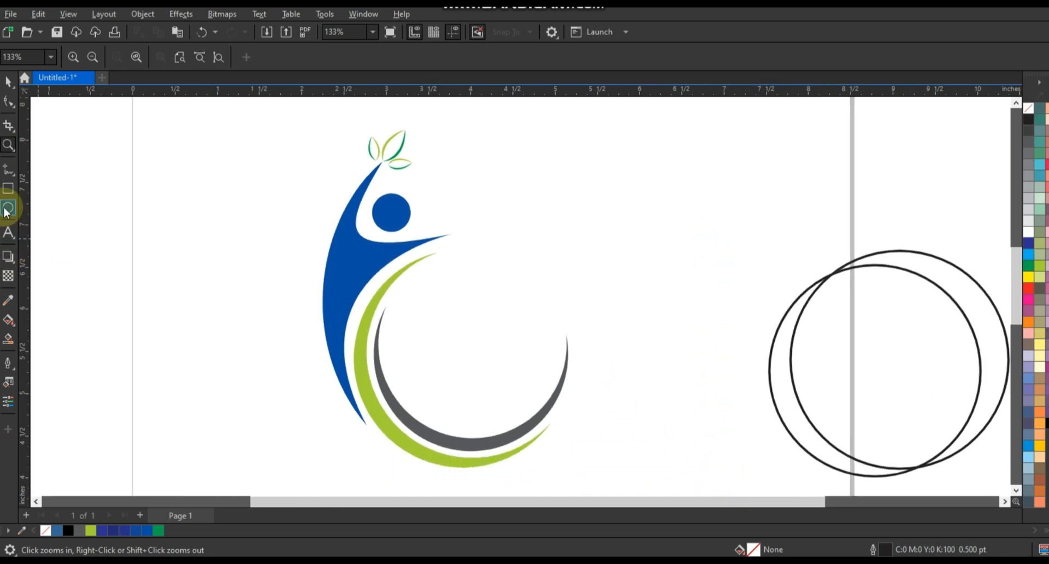
pyautogui.click(8, 208)
pyautogui.moveTo(404, 270); pyautogui.dragTo(551, 416)
pyautogui.click(8, 82)
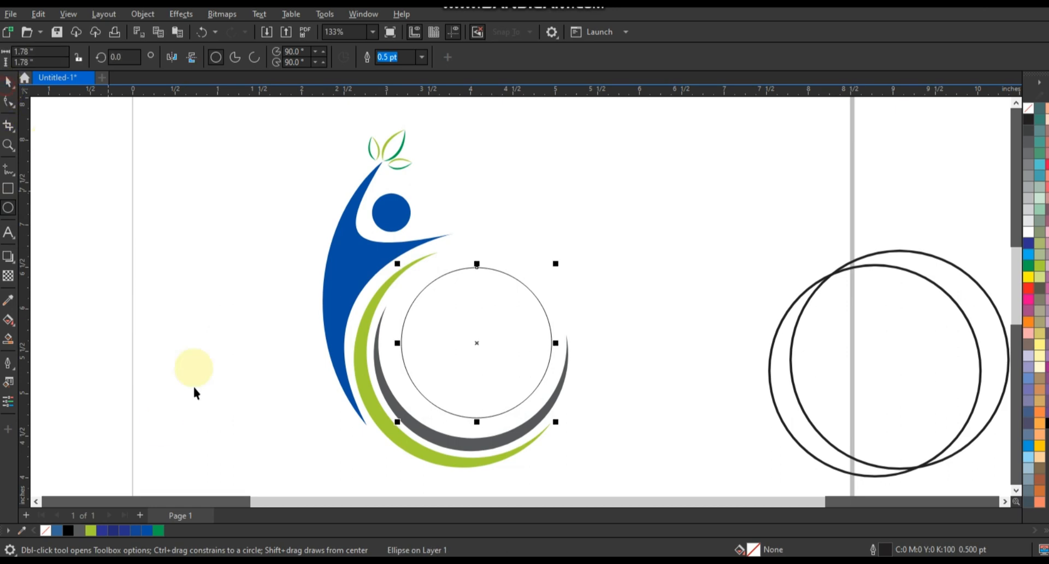
pyautogui.click(1040, 445)
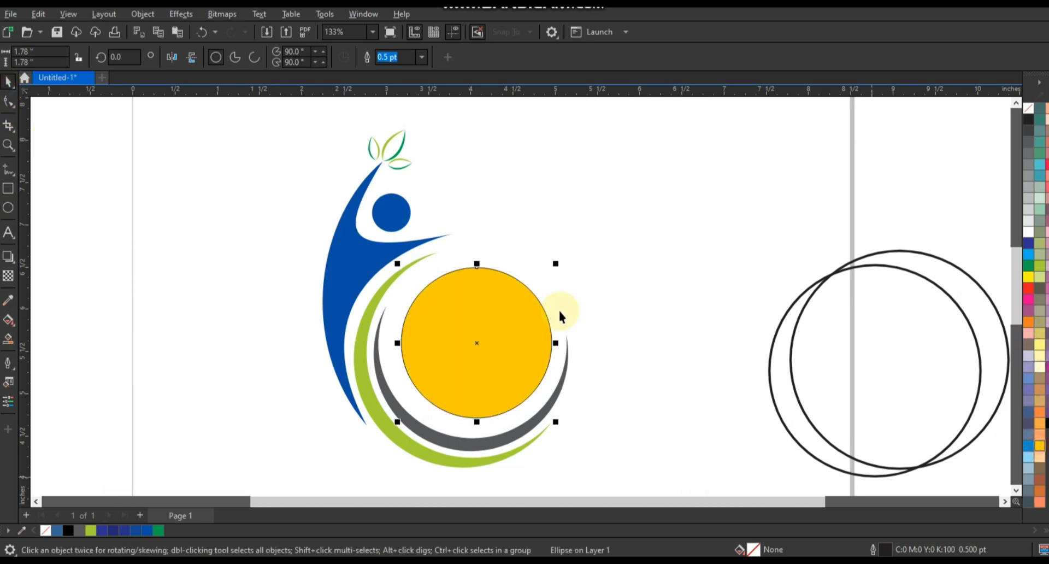
# Step: Enlarge the yellow circle to about 1.968 inches and reposition it to sit evenly inside the grey crescent
pyautogui.moveTo(556, 264); pyautogui.dragTo(561, 257)
pyautogui.moveTo(519, 296); pyautogui.dragTo(516, 299)
pyautogui.moveTo(558, 262); pyautogui.dragTo(562, 259)
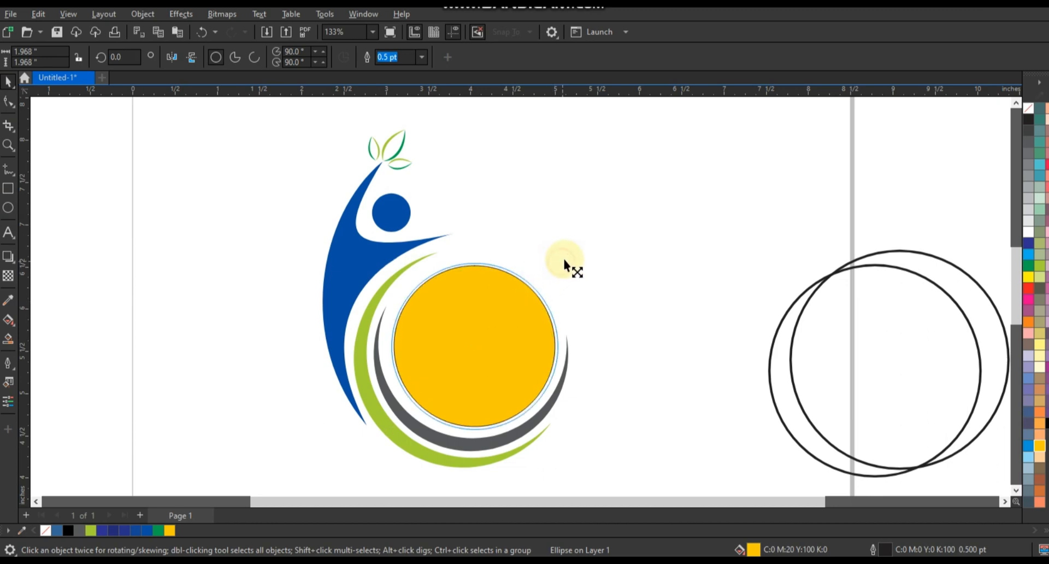
pyautogui.moveTo(503, 309); pyautogui.dragTo(501, 309)
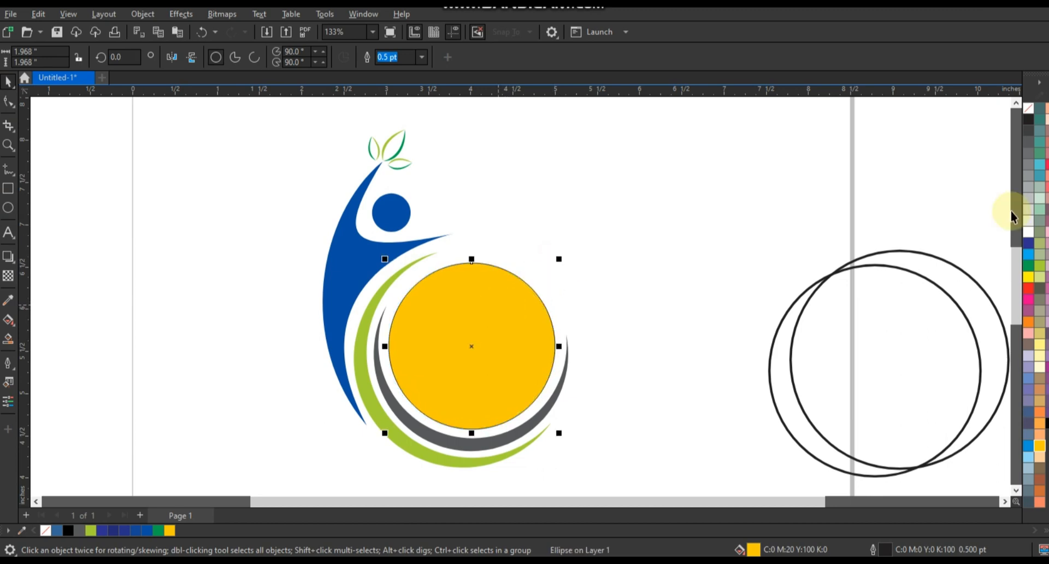
# Step: Remove the yellow circle's outline and enlarge the circle slightly to about 1.999 inches across
pyautogui.rightClick(1029, 114)
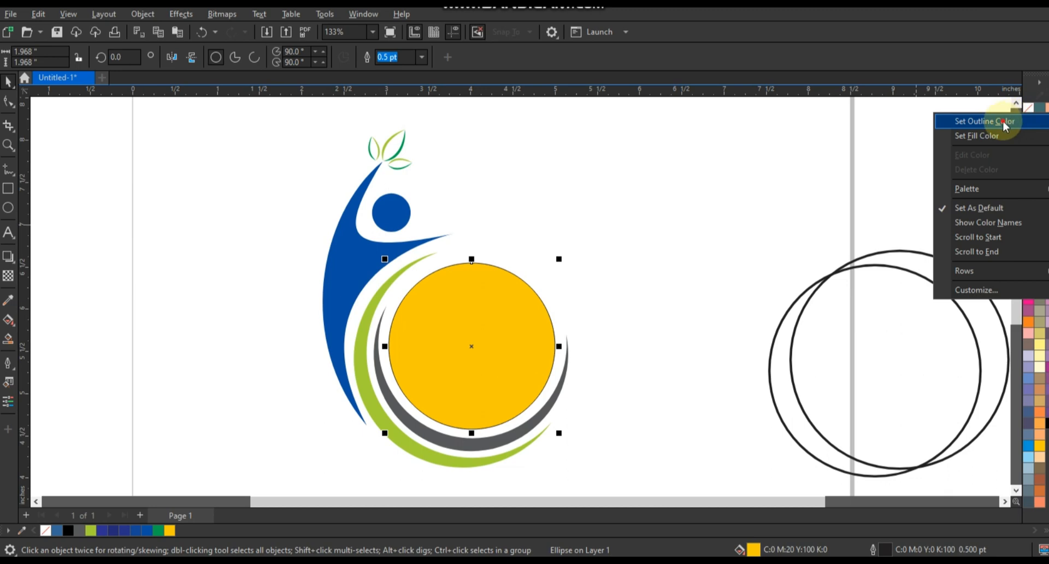
pyautogui.click(1004, 123)
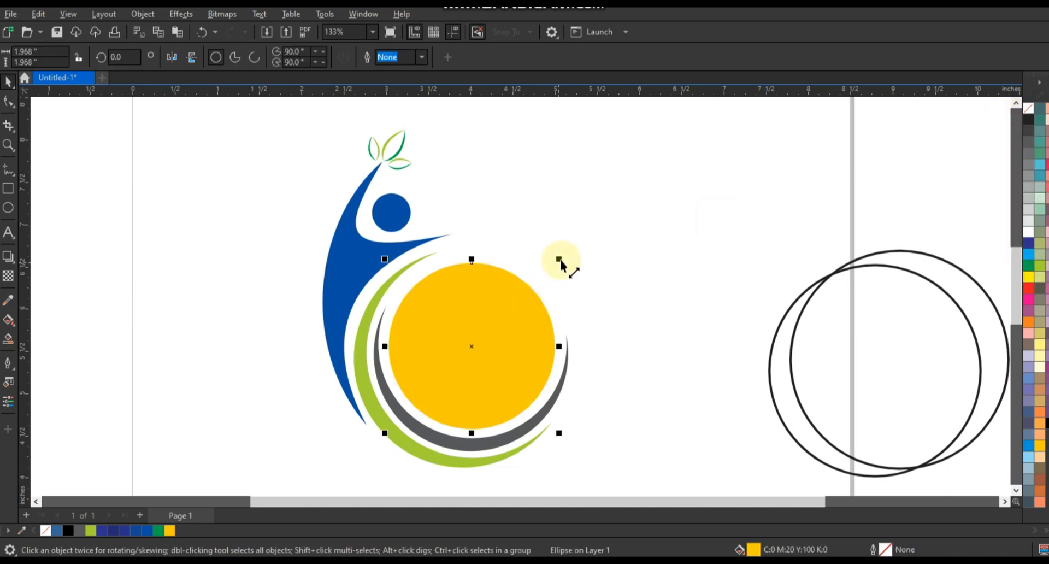
pyautogui.moveTo(561, 261); pyautogui.dragTo(566, 263)
pyautogui.click(598, 281)
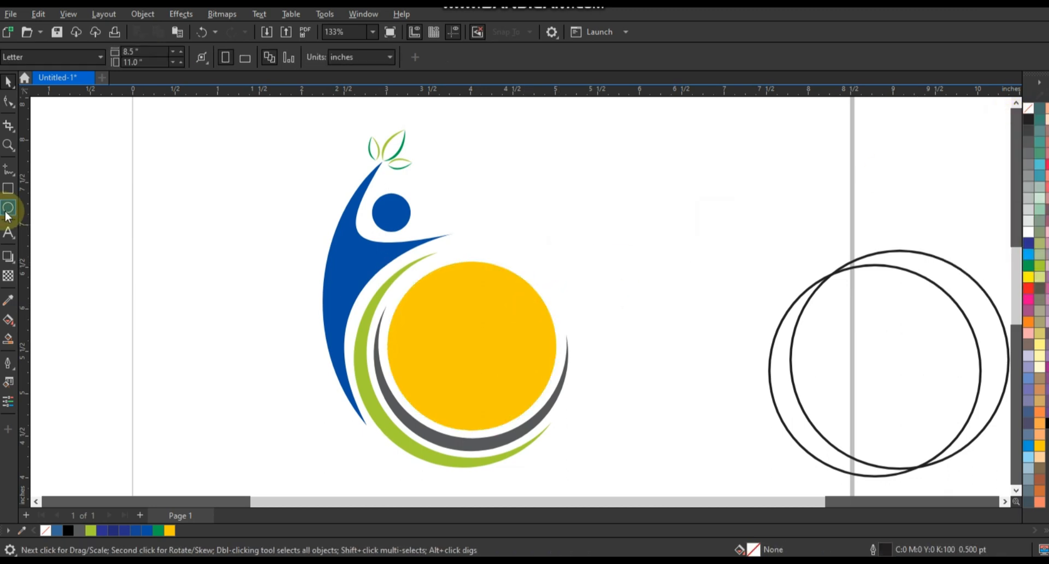
# Step: Draw a freehand wavy line about 2.36 inches wide beside the logo and set its outline width to 4.0 pt
pyautogui.press('F5')
pyautogui.moveTo(51, 290)
pyautogui.mouseDown()
pyautogui.moveTo(121, 272)
pyautogui.moveTo(162, 287)
pyautogui.moveTo(200, 273)
pyautogui.moveTo(250, 287)
pyautogui.mouseUp()
pyautogui.press('space')
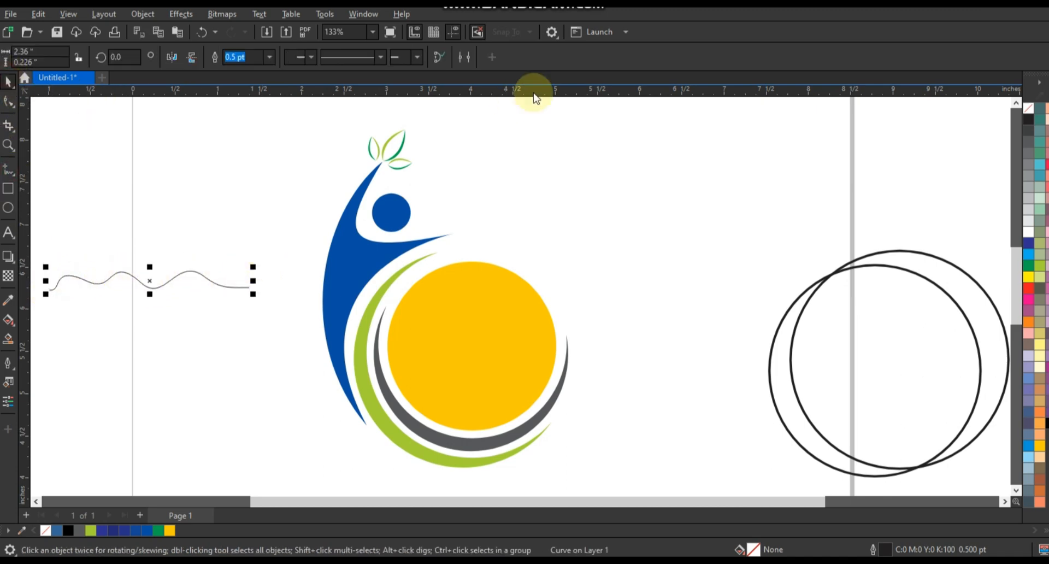
pyautogui.click(272, 57)
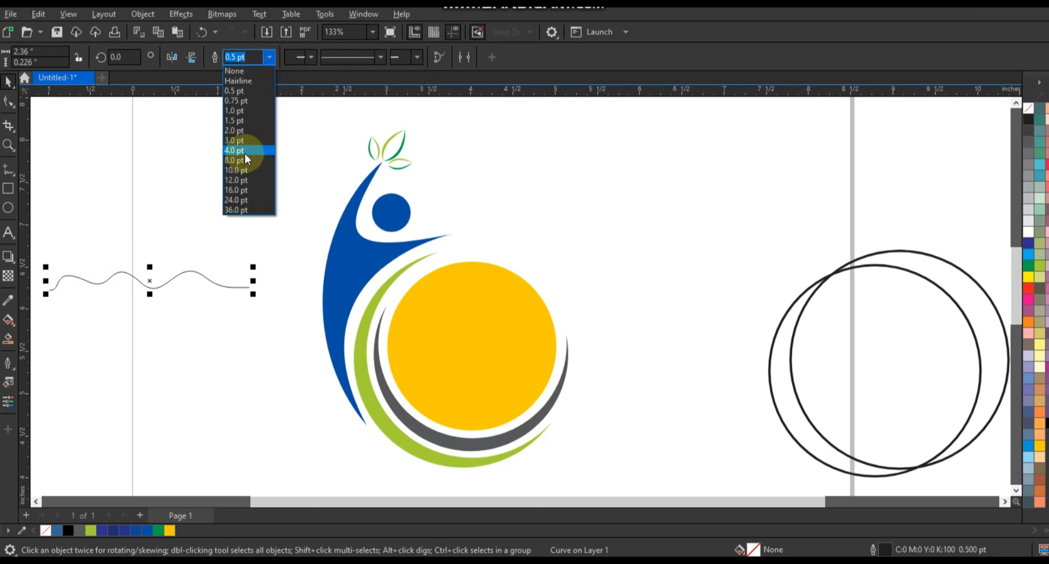
pyautogui.click(244, 153)
# Step: Stack three evenly spaced copies below the wavy line and combine all four lines into one curve
pyautogui.moveTo(214, 279)
pyautogui.mouseDown()
pyautogui.moveTo(211, 297)
pyautogui.moveTo(235, 302)
pyautogui.mouseUp()
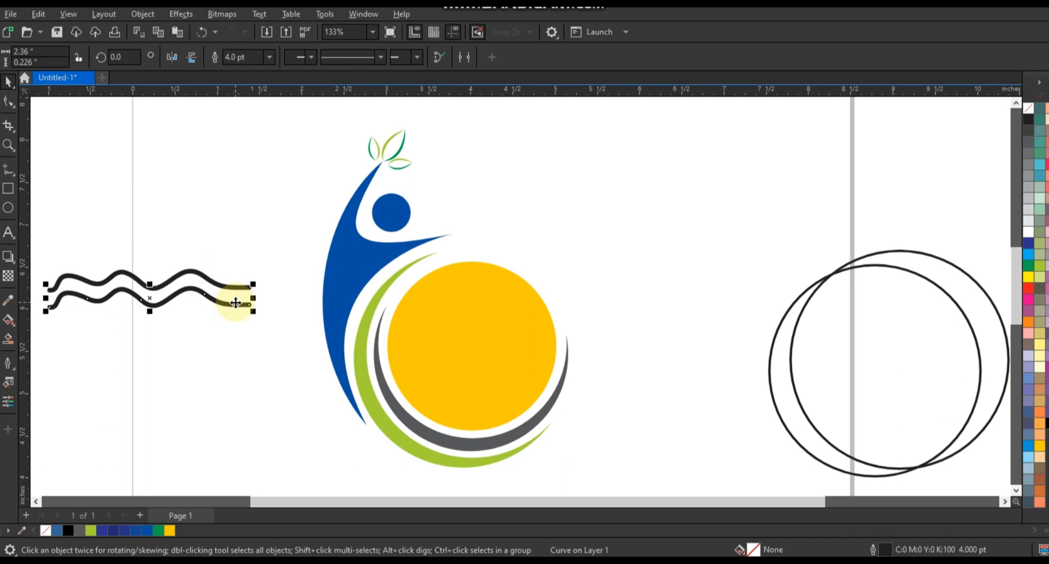
pyautogui.hotkey('ctrl', 'r')
pyautogui.hotkey('ctrl', 'r')
pyautogui.moveTo(276, 251); pyautogui.dragTo(110, 355)
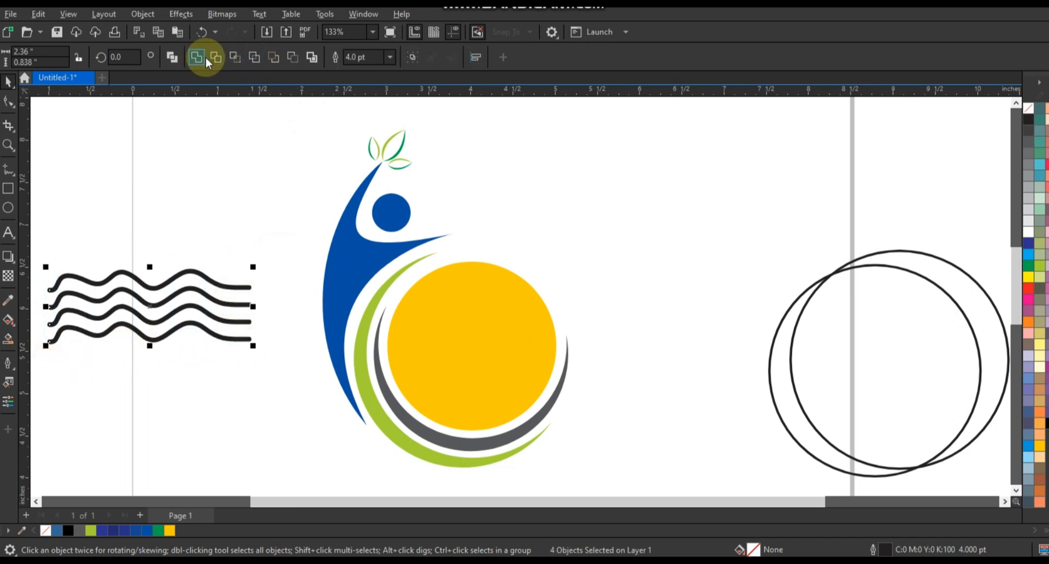
pyautogui.click(172, 57)
# Step: Convert the combined waves' outline to an object and place it over the circle's lower half, enlarged to about 2.537 by 0.94 inches
pyautogui.click(141, 13)
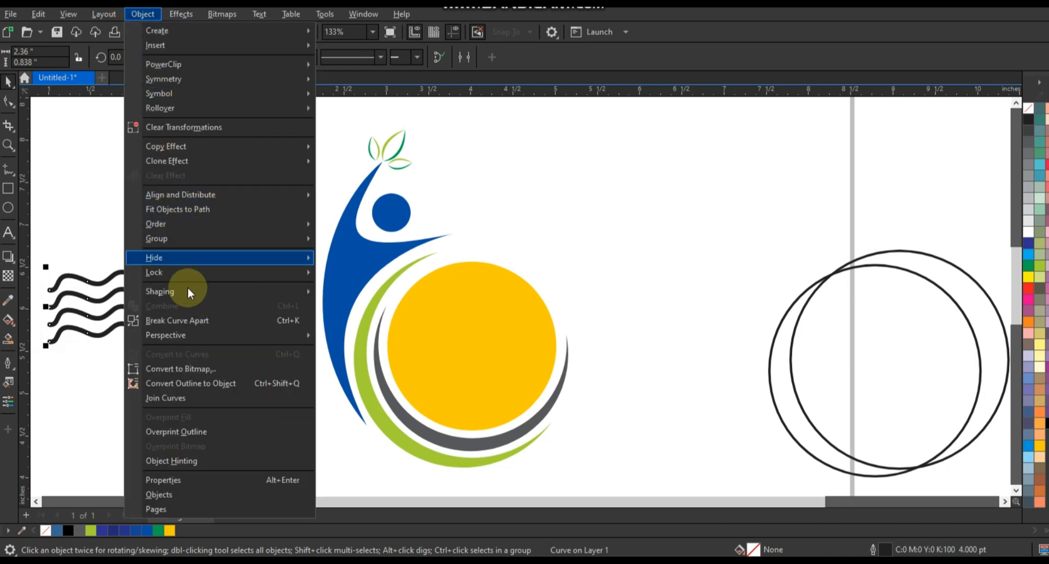
pyautogui.click(184, 382)
pyautogui.moveTo(170, 332); pyautogui.dragTo(502, 390)
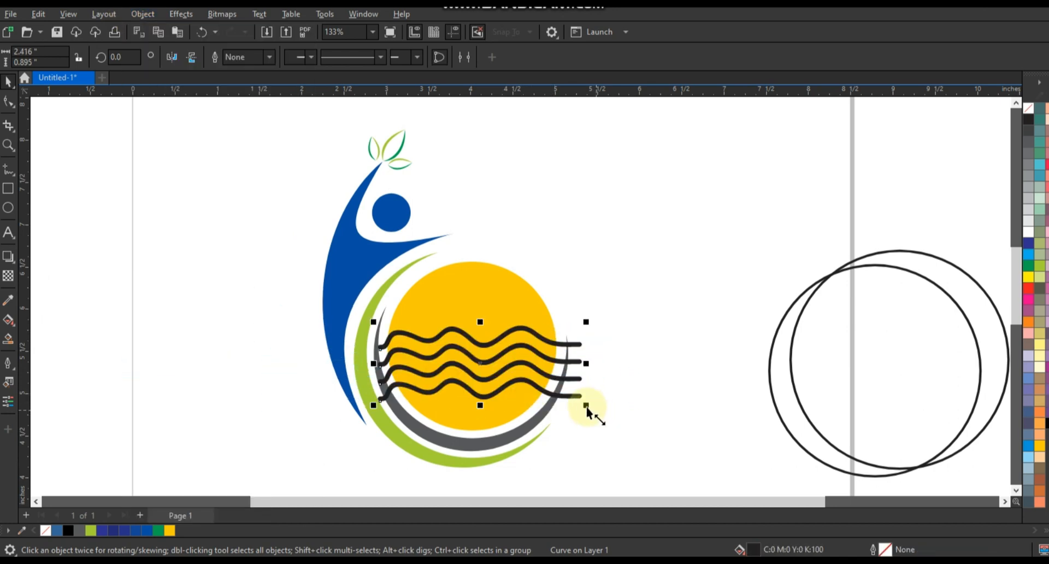
pyautogui.moveTo(585, 404); pyautogui.dragTo(582, 430)
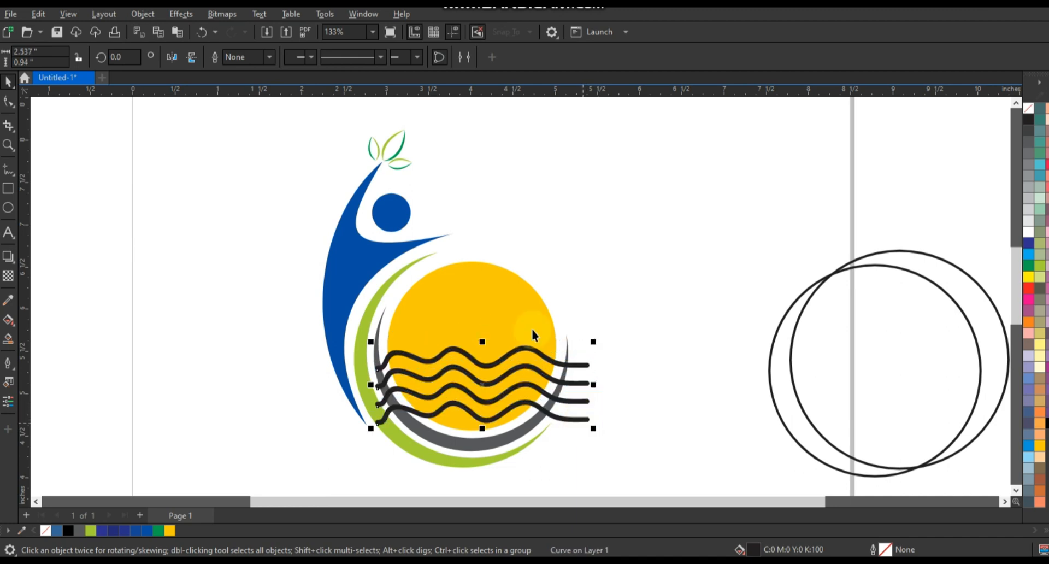
# Step: Trim the yellow circle with the wave shape and delete the black waves
pyautogui.keyDown('shift'); pyautogui.click(520, 301); pyautogui.keyUp('shift')
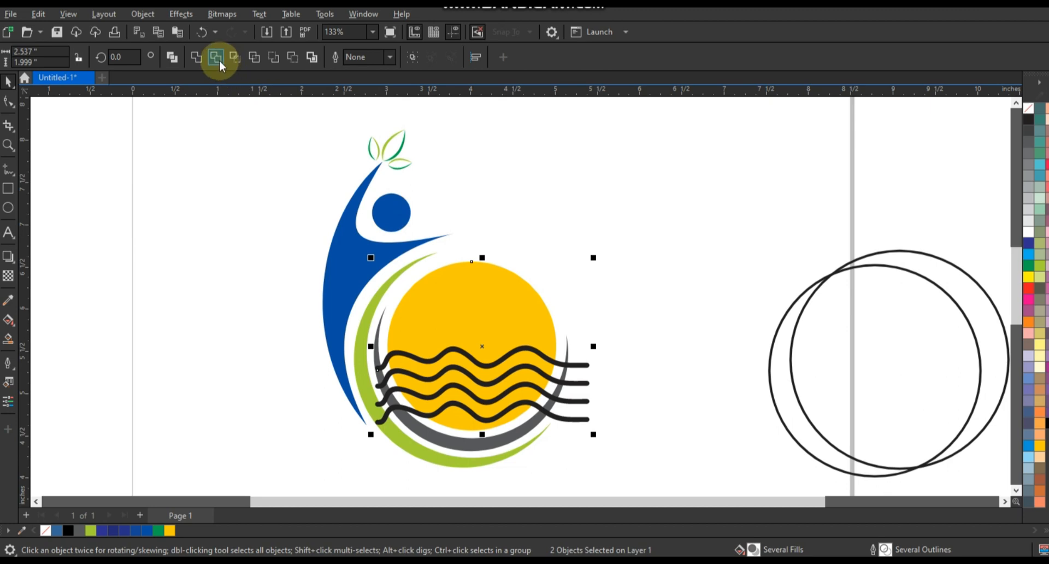
pyautogui.click(628, 361)
pyautogui.click(588, 365)
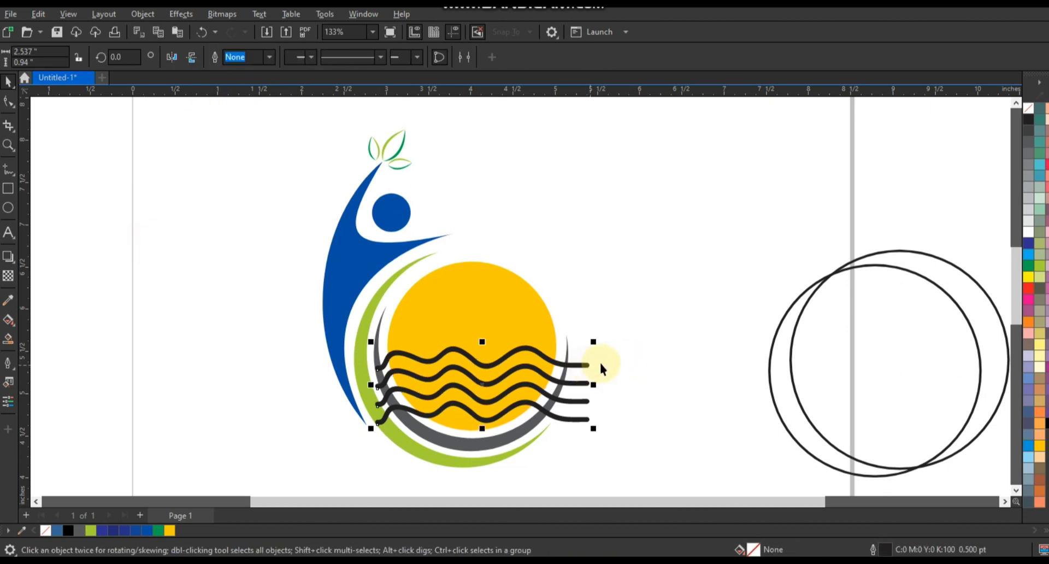
pyautogui.press('Delete')
# Step: Break the trimmed circle apart and fill its four lower wave bands with green C:100 M:0 Y:100 K:0
pyautogui.click(542, 307)
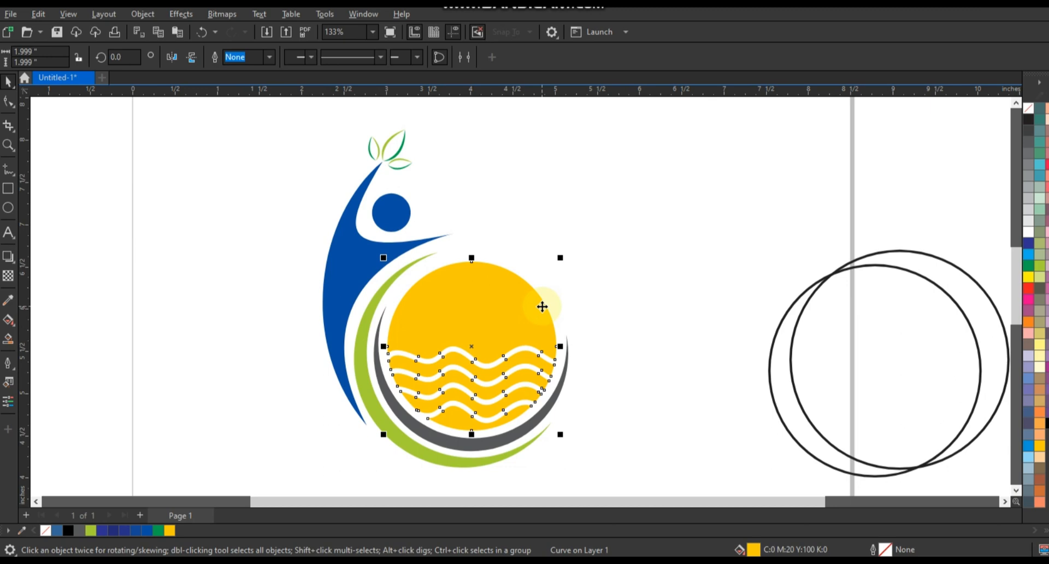
pyautogui.click(694, 336)
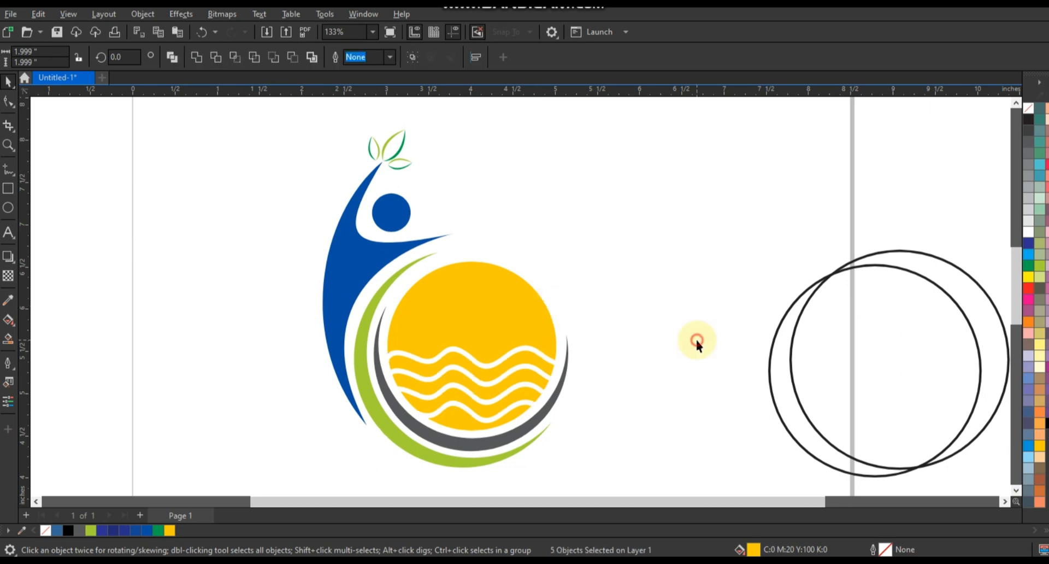
pyautogui.click(512, 413)
pyautogui.keyDown('shift'); pyautogui.click(524, 394); pyautogui.keyUp('shift')
pyautogui.keyDown('shift'); pyautogui.click(525, 377); pyautogui.keyUp('shift')
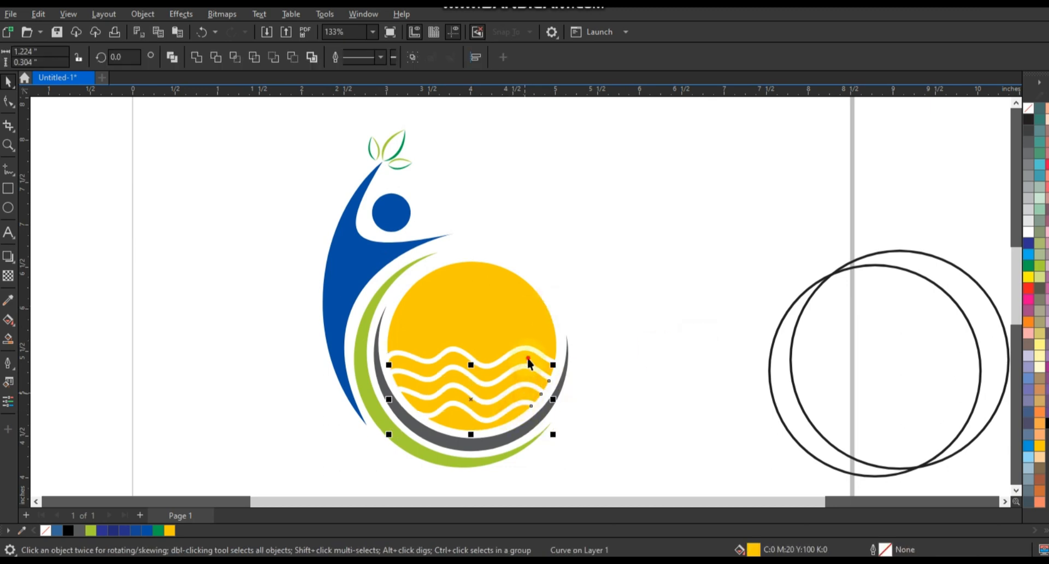
pyautogui.keyDown('shift'); pyautogui.click(528, 360); pyautogui.keyUp('shift')
pyautogui.click(1029, 267)
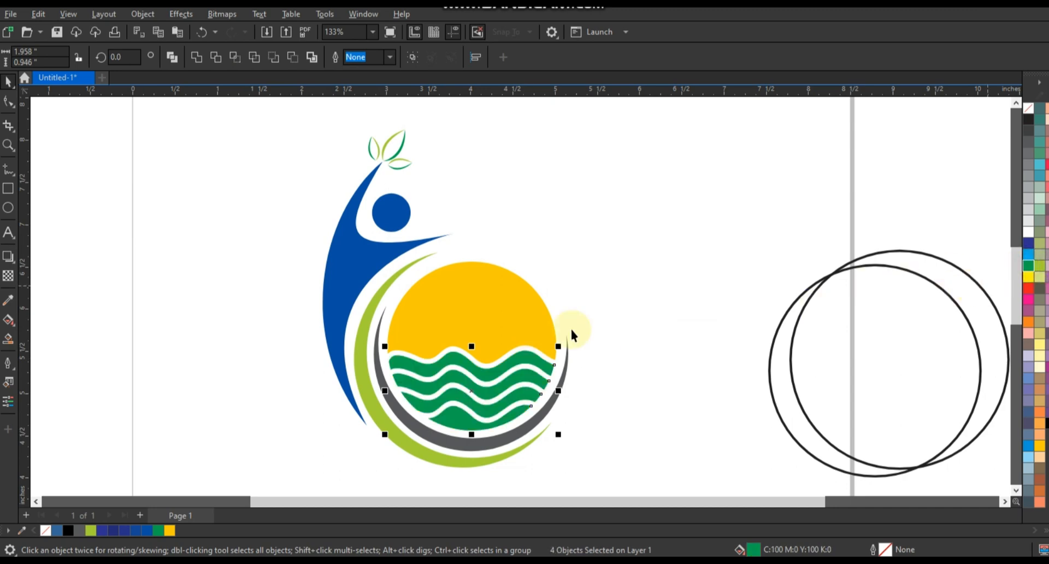
pyautogui.click(659, 311)
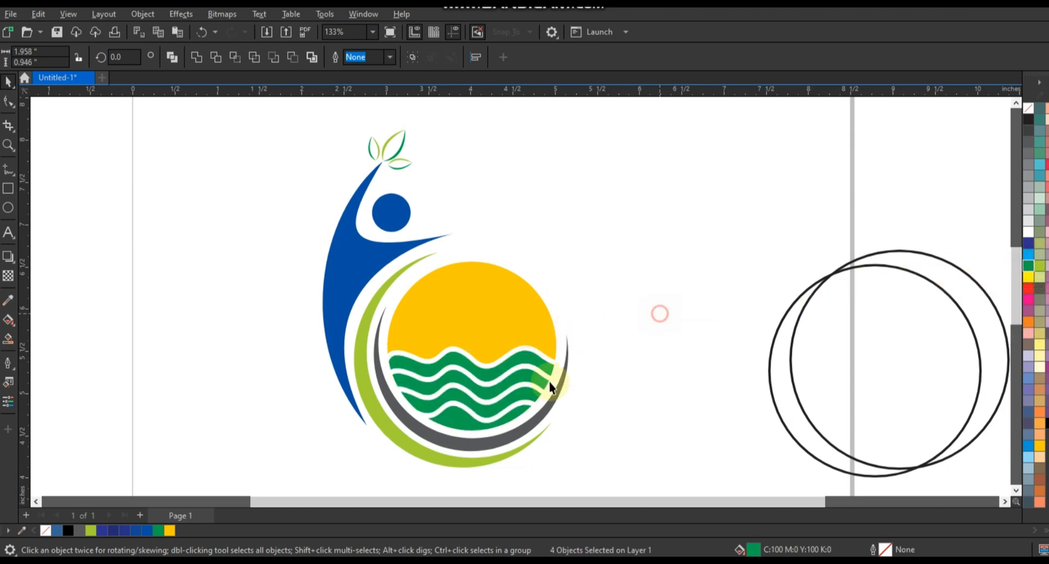
# Step: Tint the second wave band to C:84 M:0 Y:100 K:0 and fill the topmost wave band with lime green
pyautogui.click(534, 398)
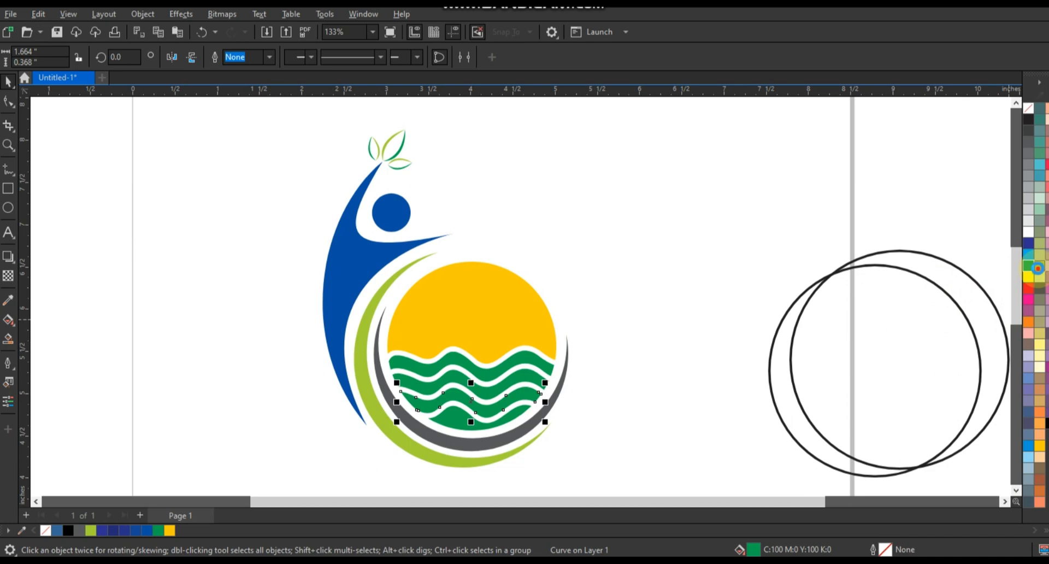
pyautogui.click(539, 382)
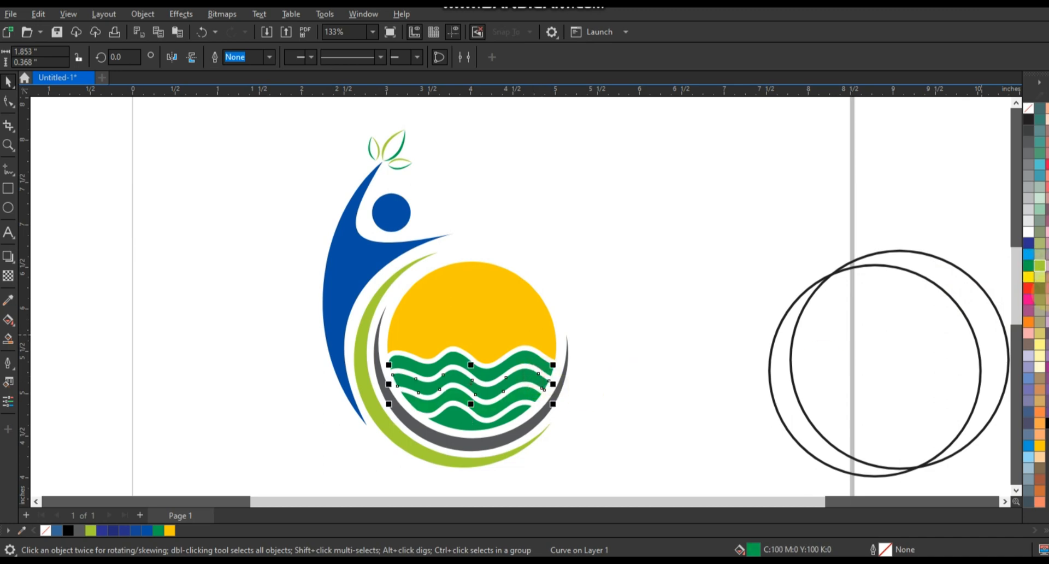
pyautogui.keyDown('ctrl'); pyautogui.click(1038, 269); pyautogui.keyUp('ctrl')
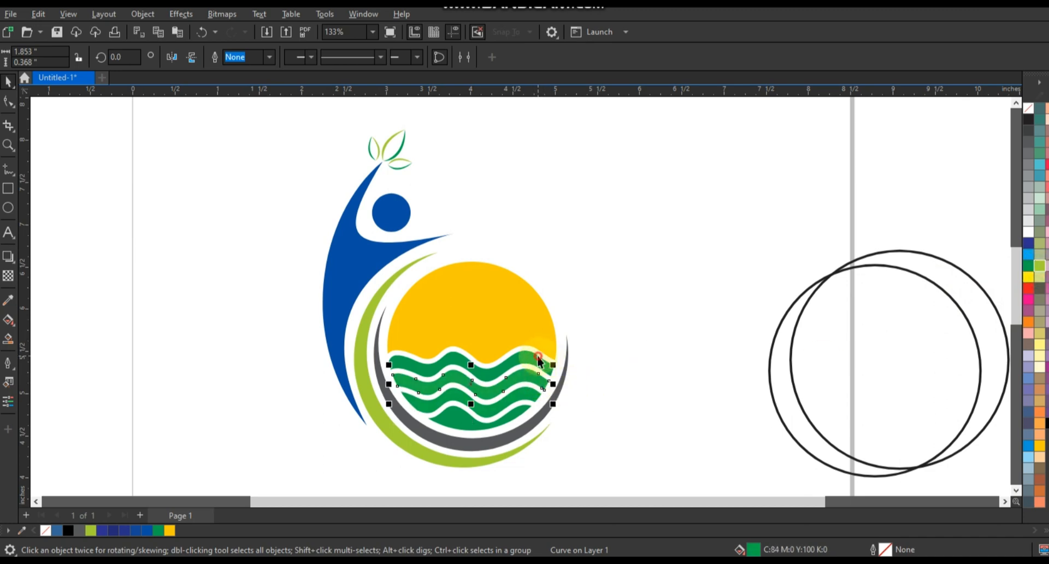
pyautogui.click(1038, 265)
pyautogui.click(671, 293)
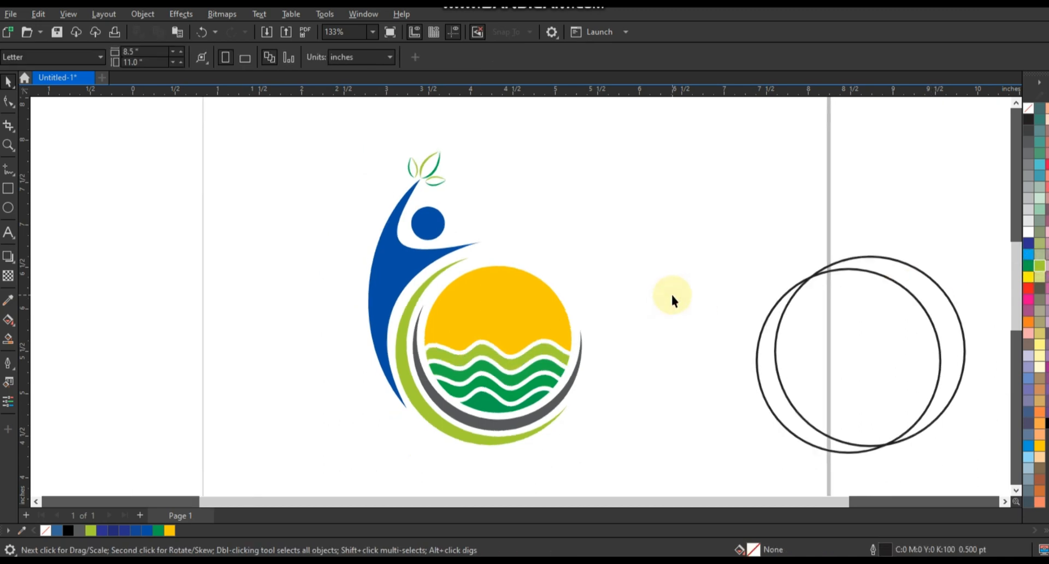
# Step: Delete the two leftover overlapping construction circles beside the logo
pyautogui.scroll(-2, 671, 299)
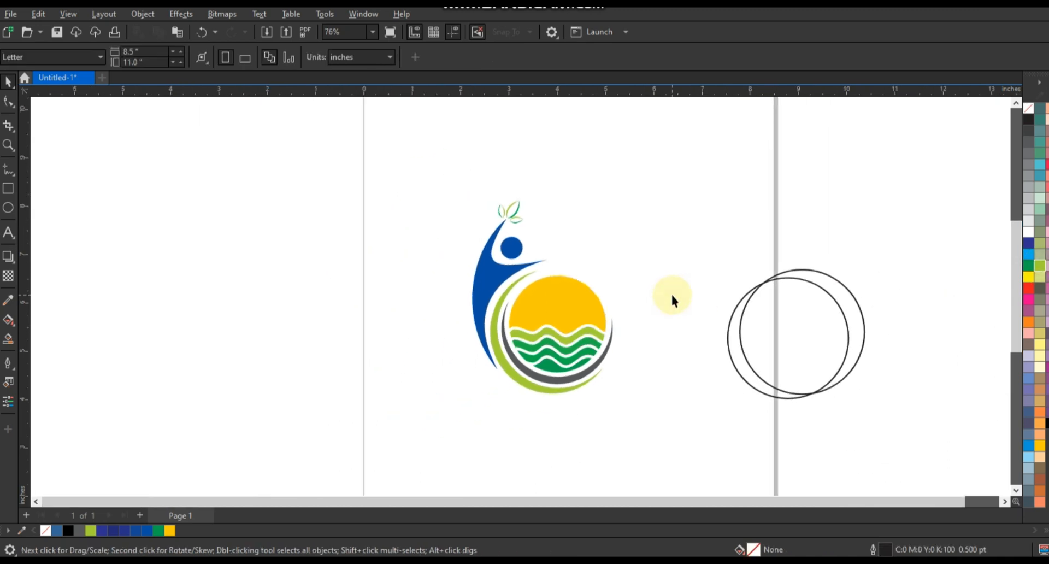
pyautogui.moveTo(690, 223); pyautogui.dragTo(936, 399)
pyautogui.press('Delete')
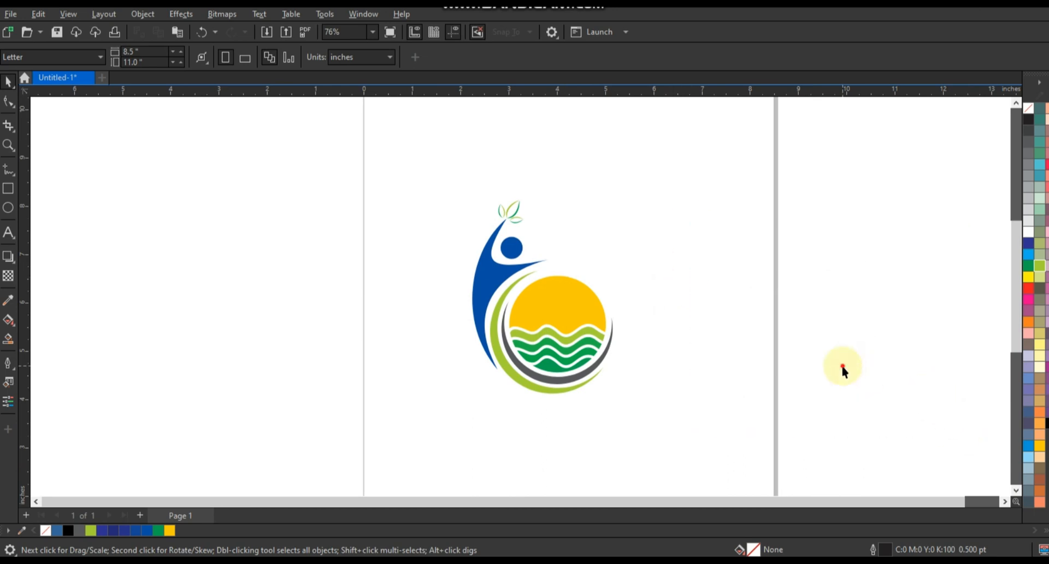